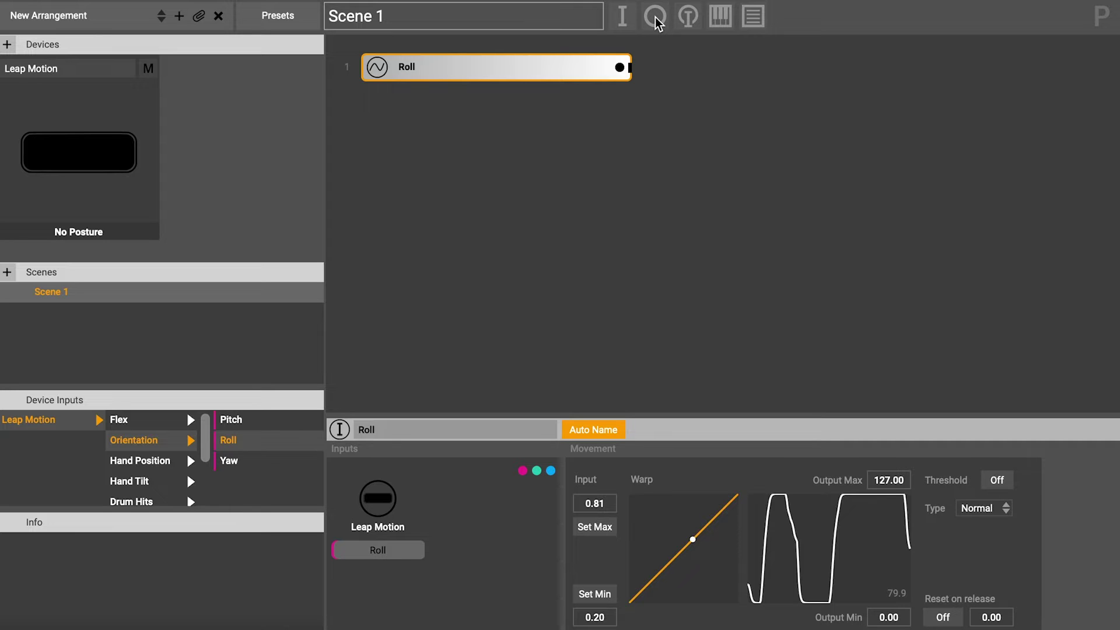
# Add a mapping output to Scene 1 and assign it a MIDI Control Change message on channel 1, CC number 20
pyautogui.click(656, 20)
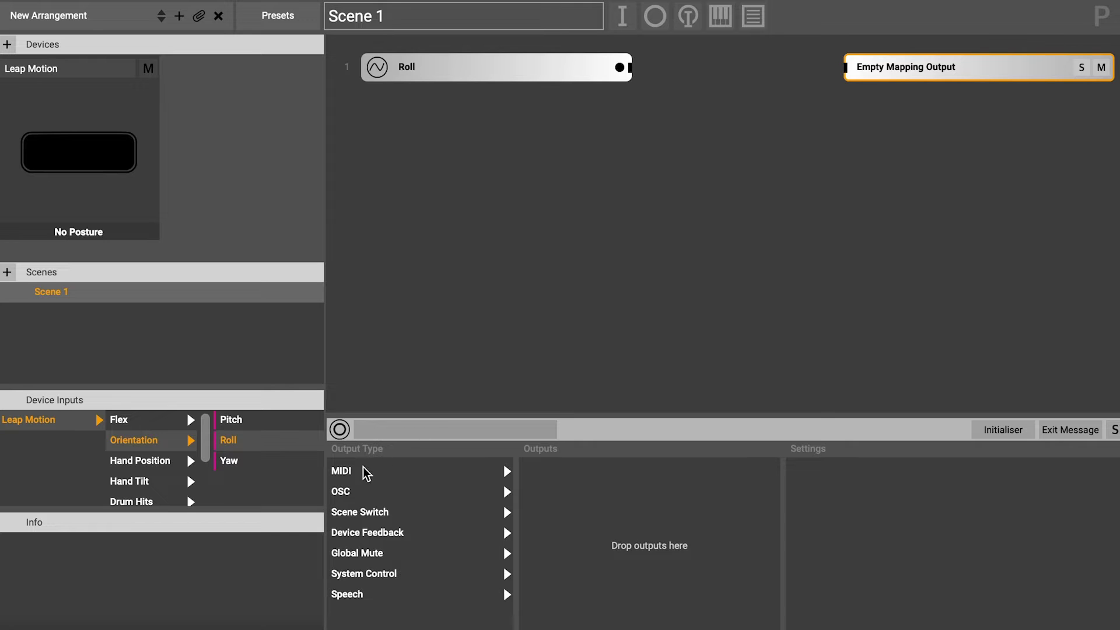
pyautogui.moveTo(355, 474); pyautogui.dragTo(633, 503)
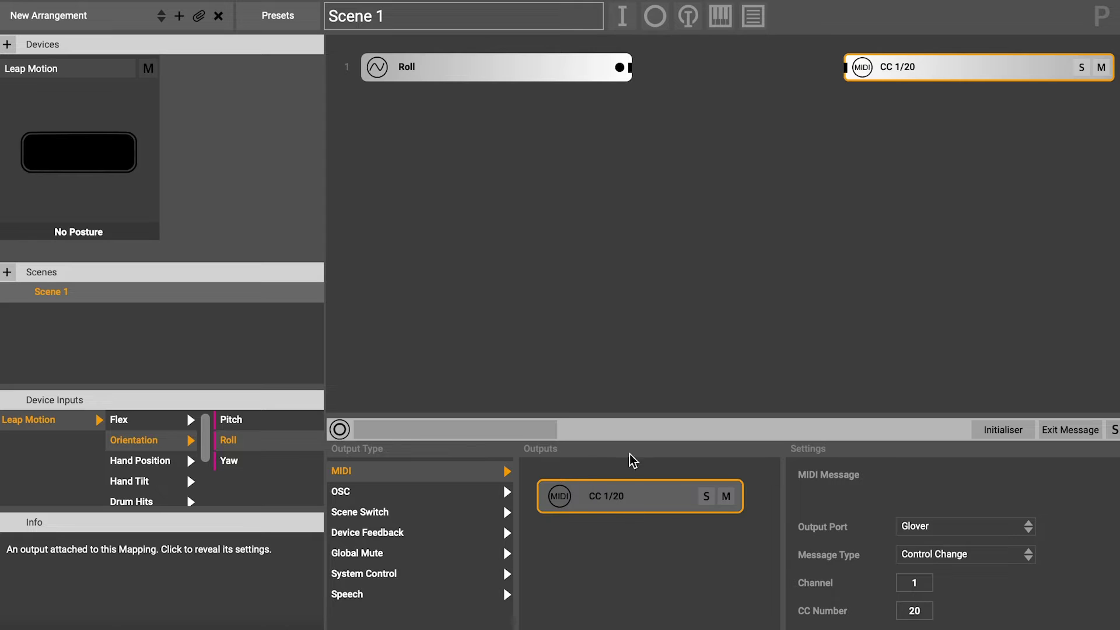
pyautogui.moveTo(819, 555)
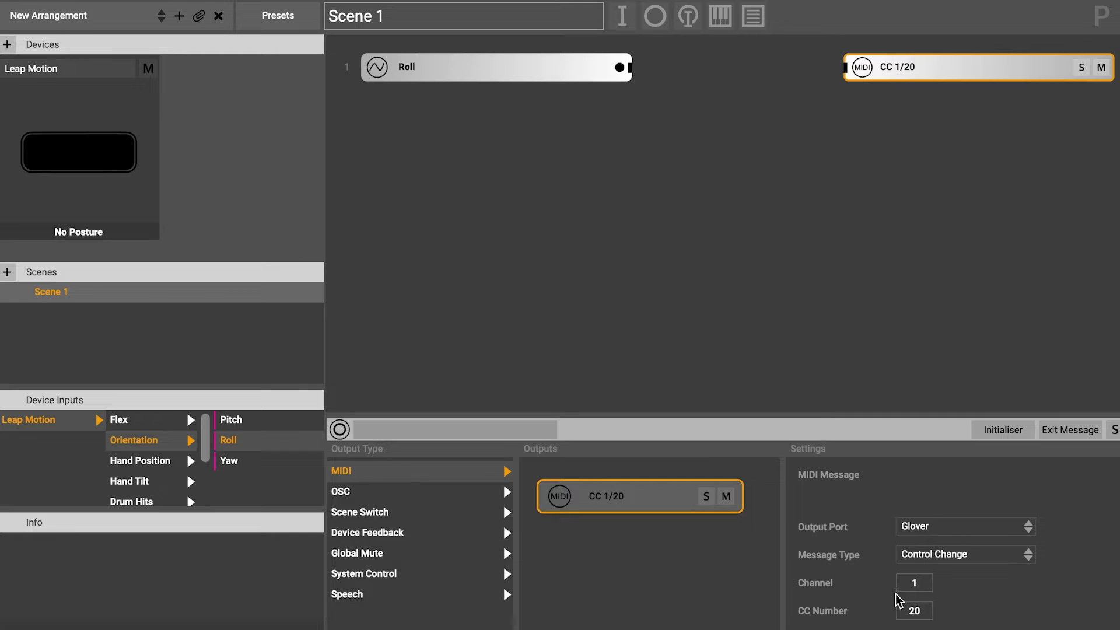
pyautogui.moveTo(805, 621)
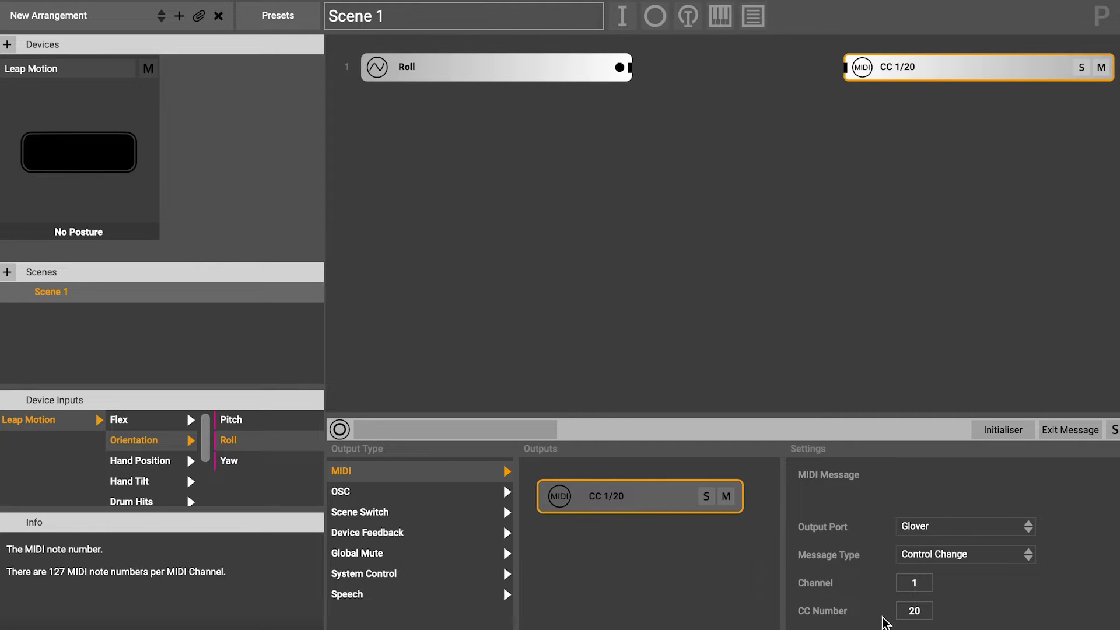
pyautogui.moveTo(844, 581)
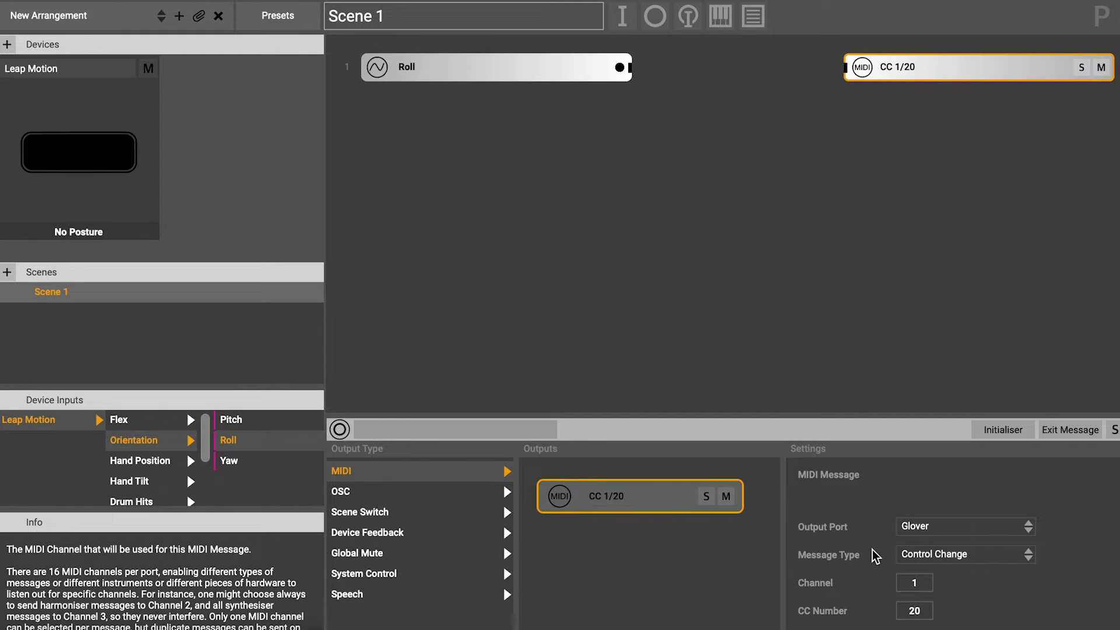
pyautogui.moveTo(876, 554)
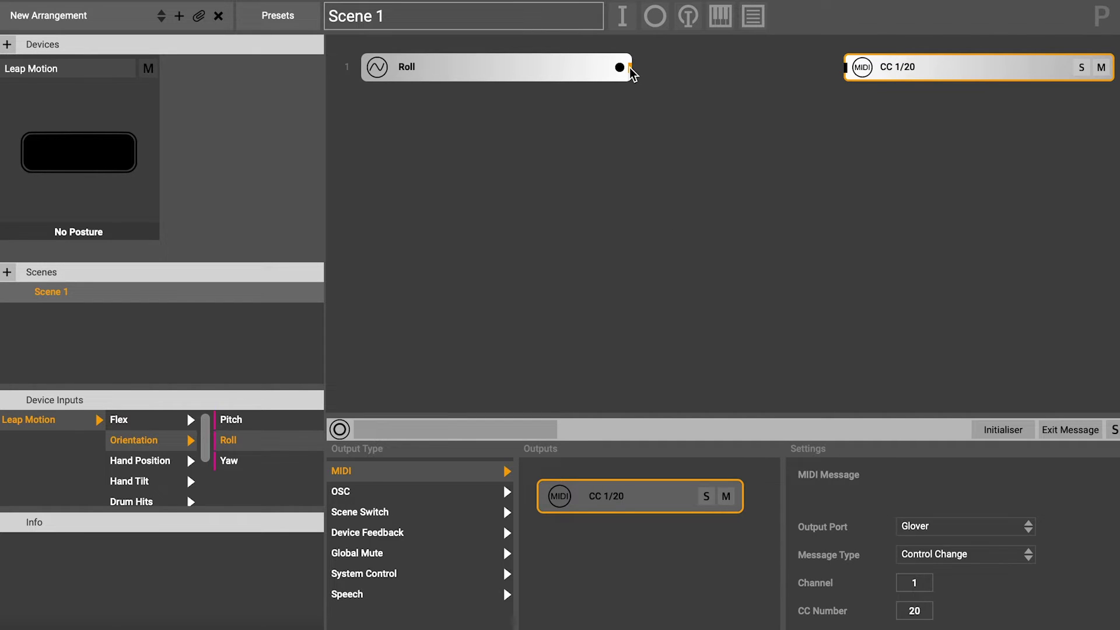
# Connect the Roll input to the CC 1/20 output and check the settings on both ends of the mapping
pyautogui.moveTo(636, 67); pyautogui.dragTo(845, 71)
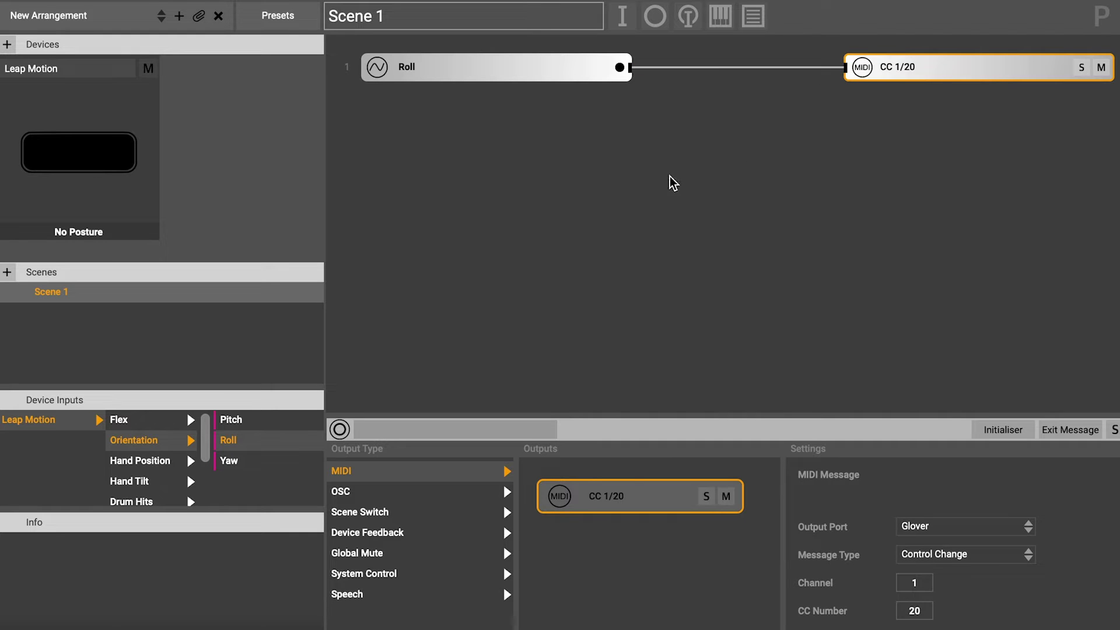
pyautogui.click(484, 75)
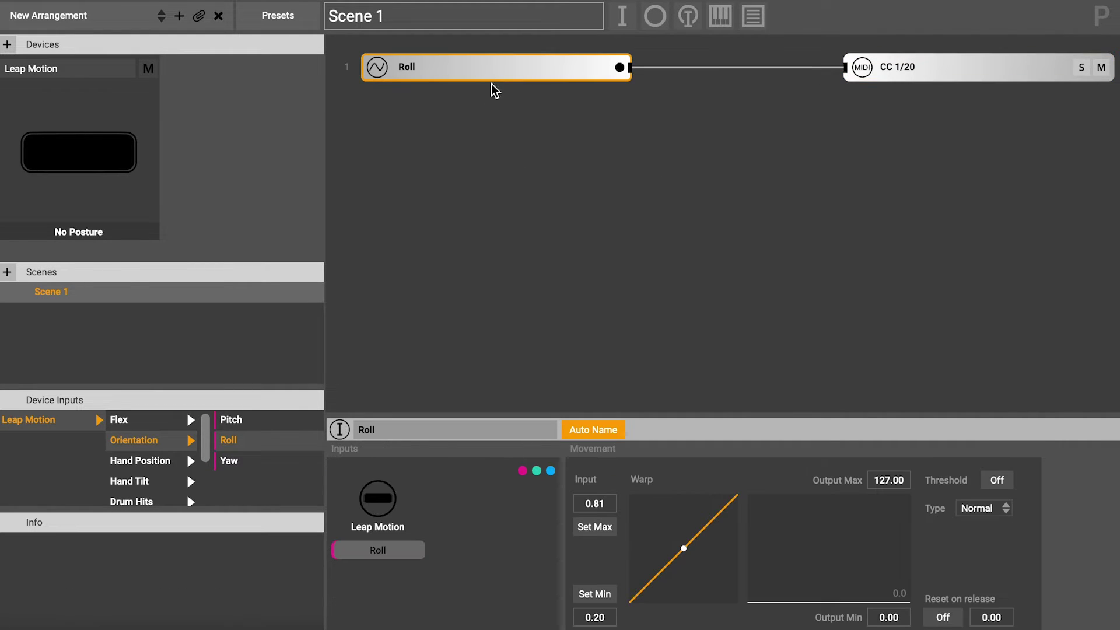
pyautogui.click(946, 69)
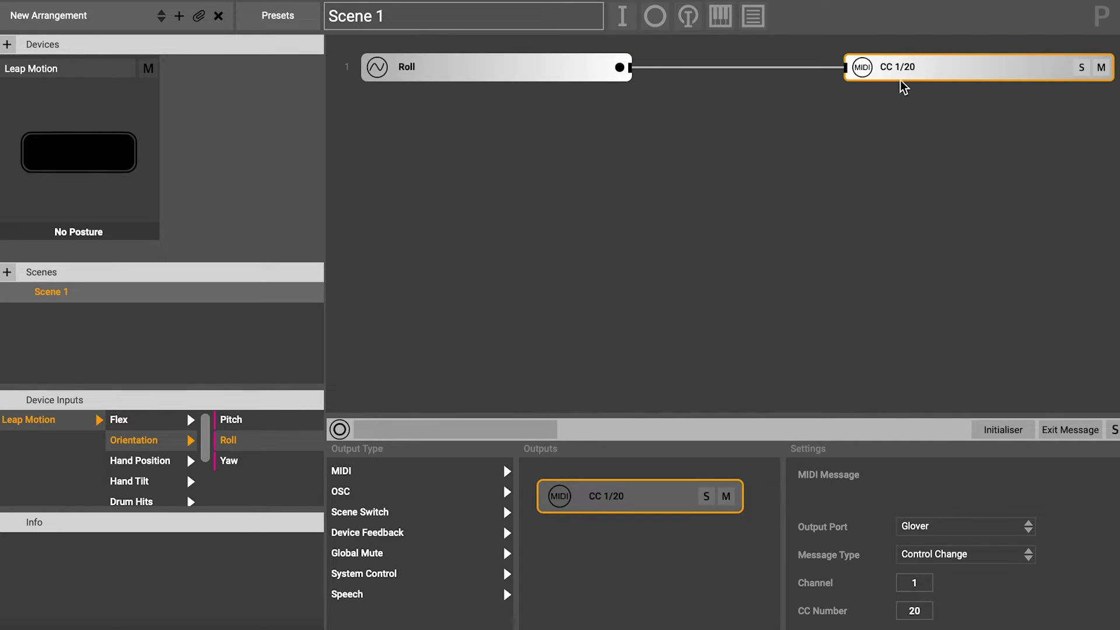
pyautogui.click(536, 76)
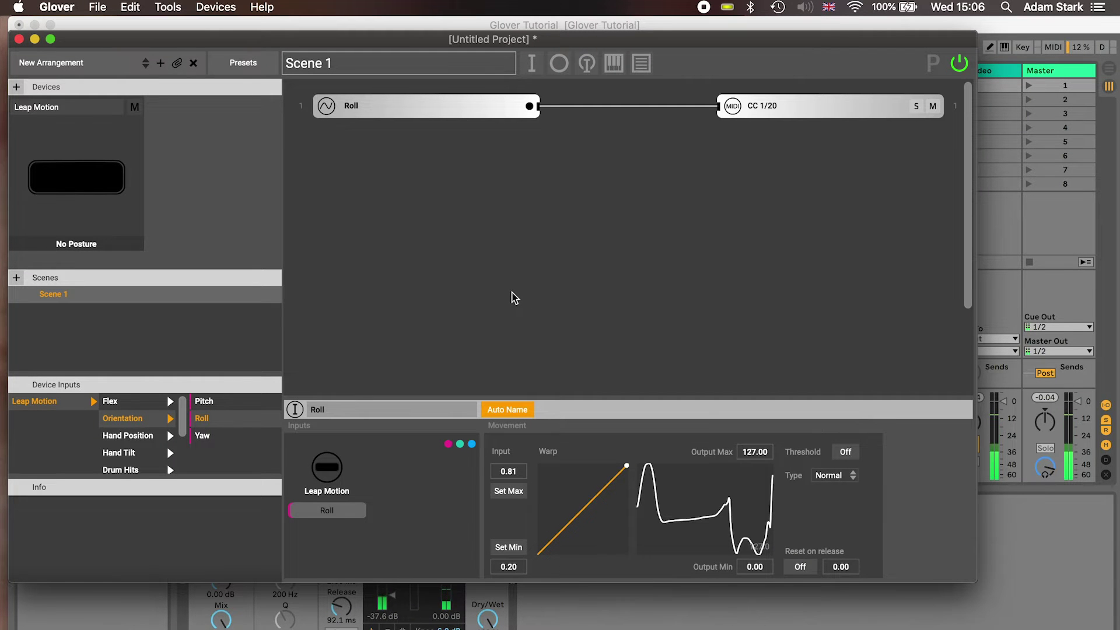
# Switch to Ableton Live and review the Glover MIDI port settings in its preferences
pyautogui.press('super+Tab')
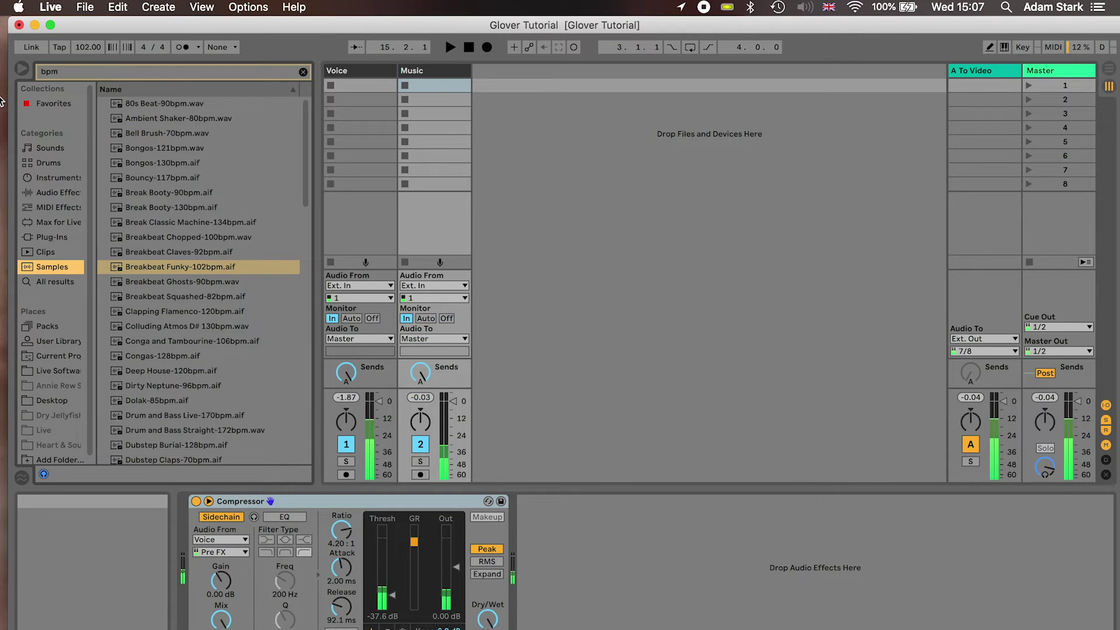
pyautogui.click(48, 148)
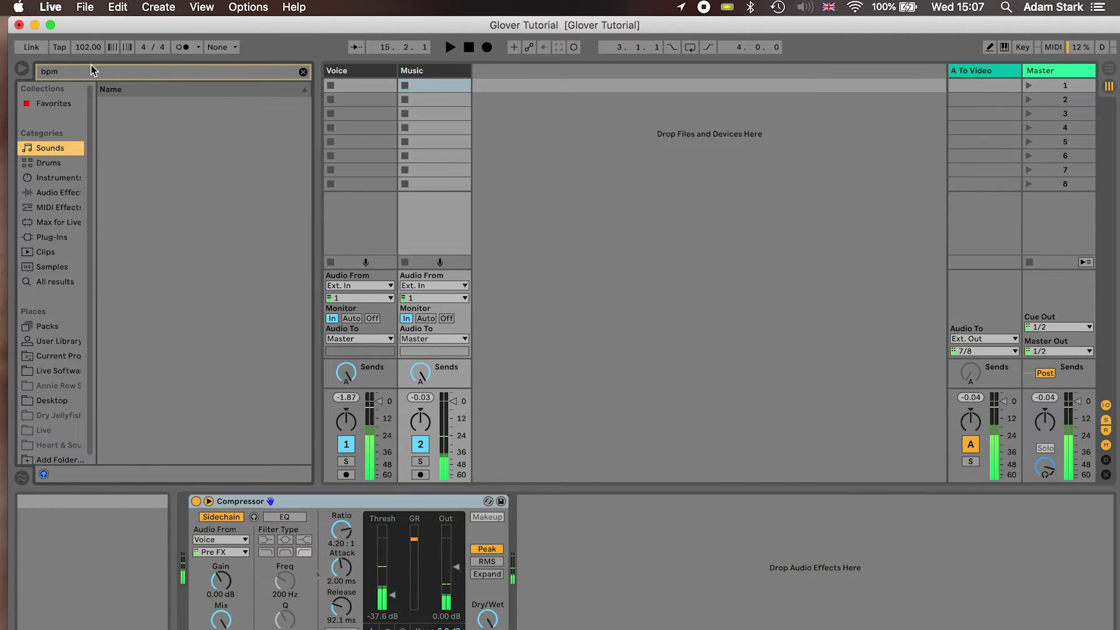
pyautogui.click(52, 8)
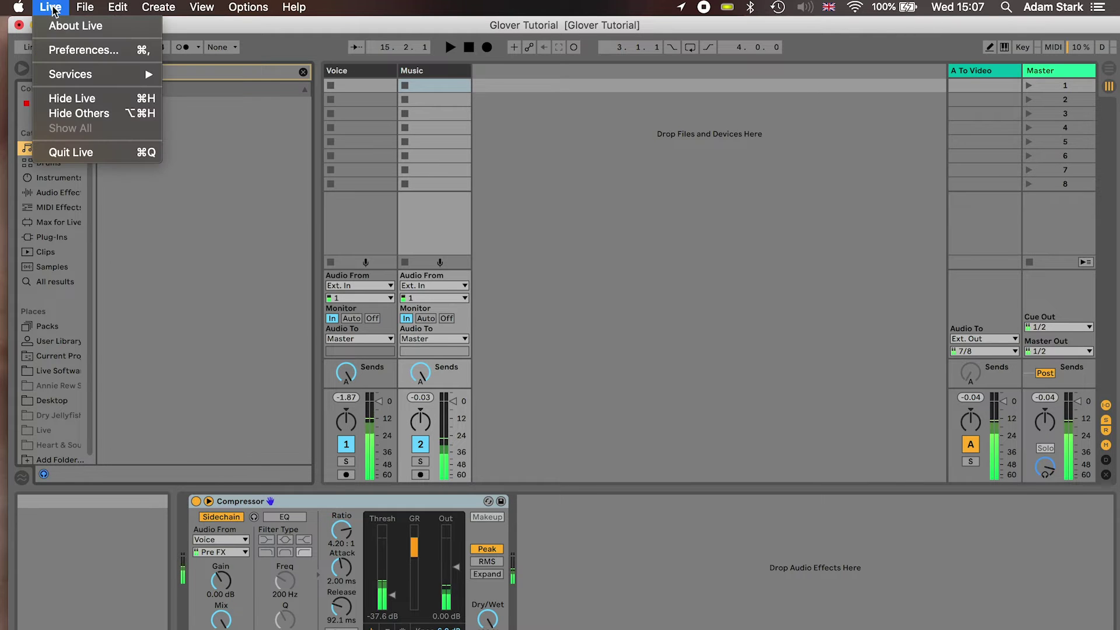
pyautogui.click(76, 51)
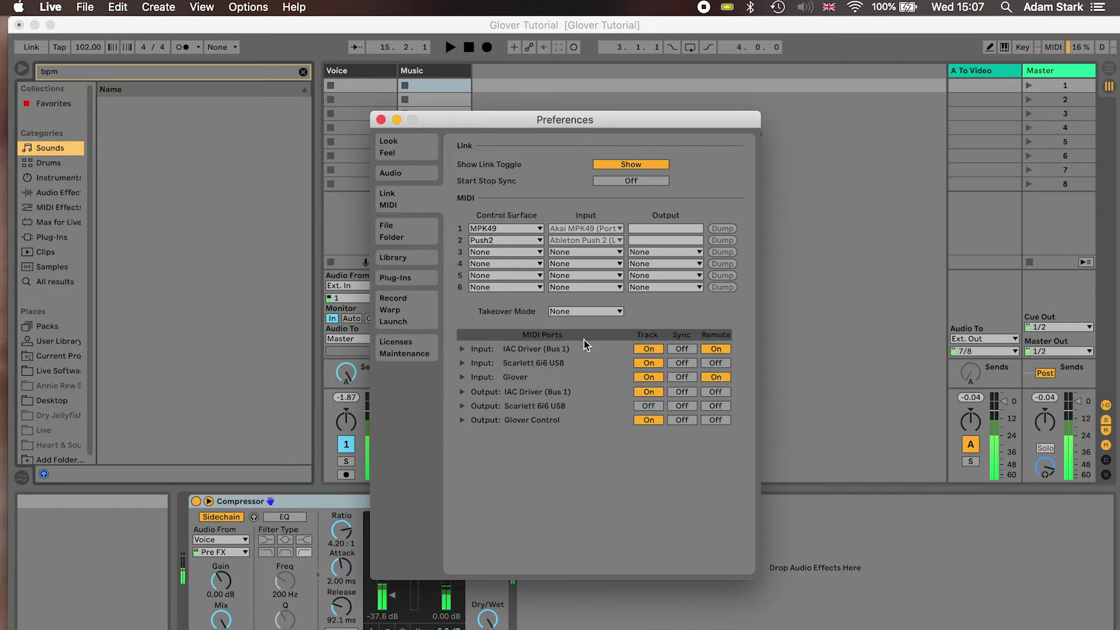
pyautogui.click(380, 119)
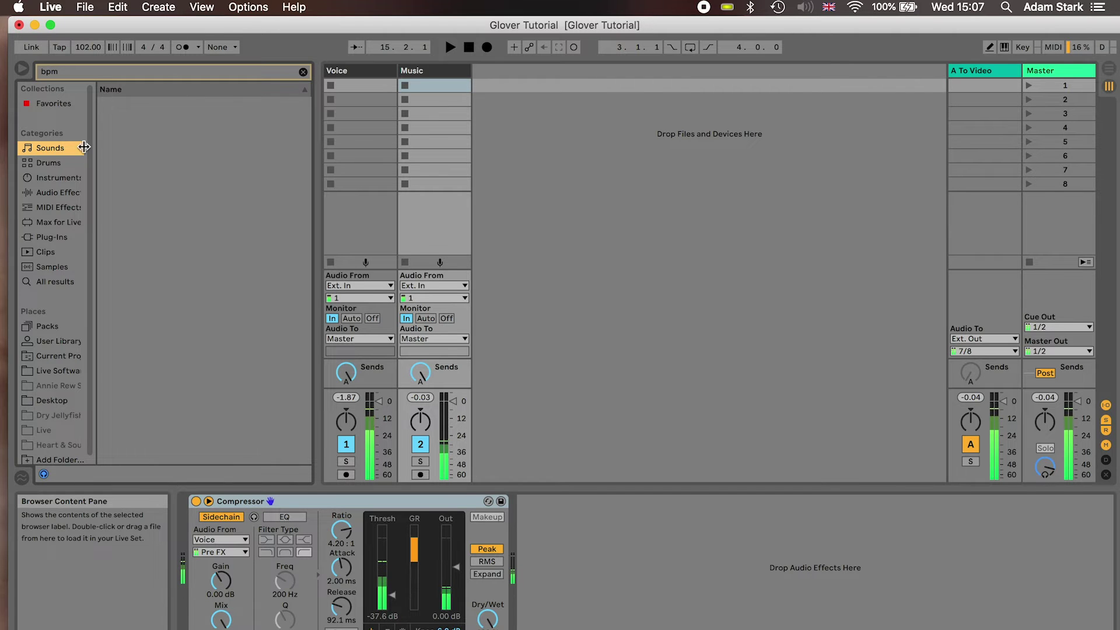
# Place the Breakbeat Funky-102bpm.aif sample in the first clip slot of a new track beside Music
pyautogui.click(51, 270)
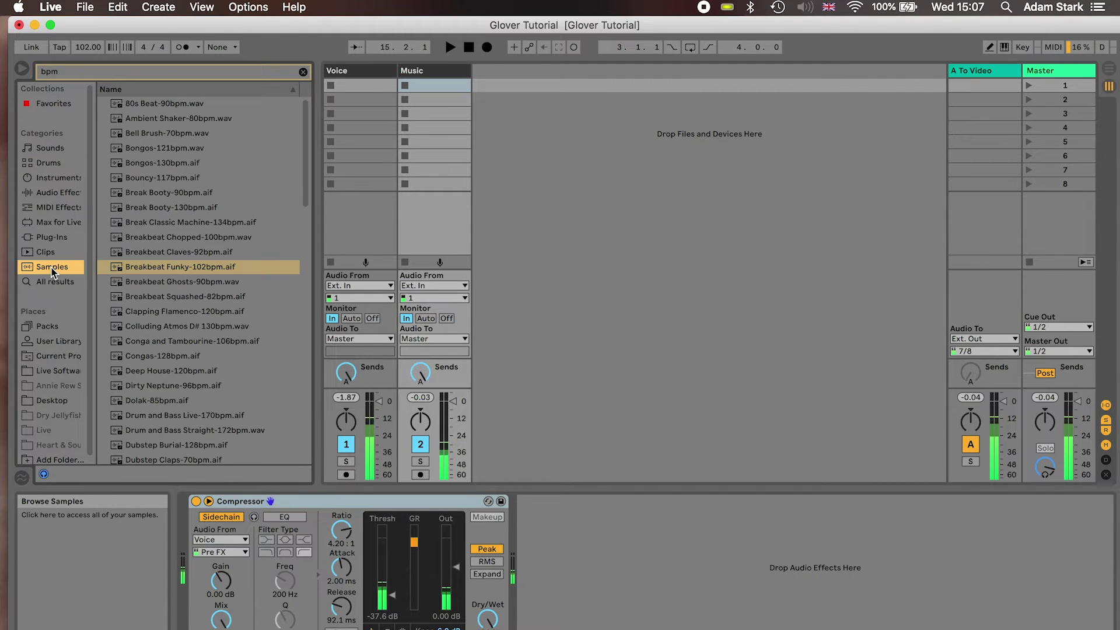
pyautogui.moveTo(171, 270); pyautogui.dragTo(528, 88)
pyautogui.moveTo(523, 87); pyautogui.dragTo(522, 84)
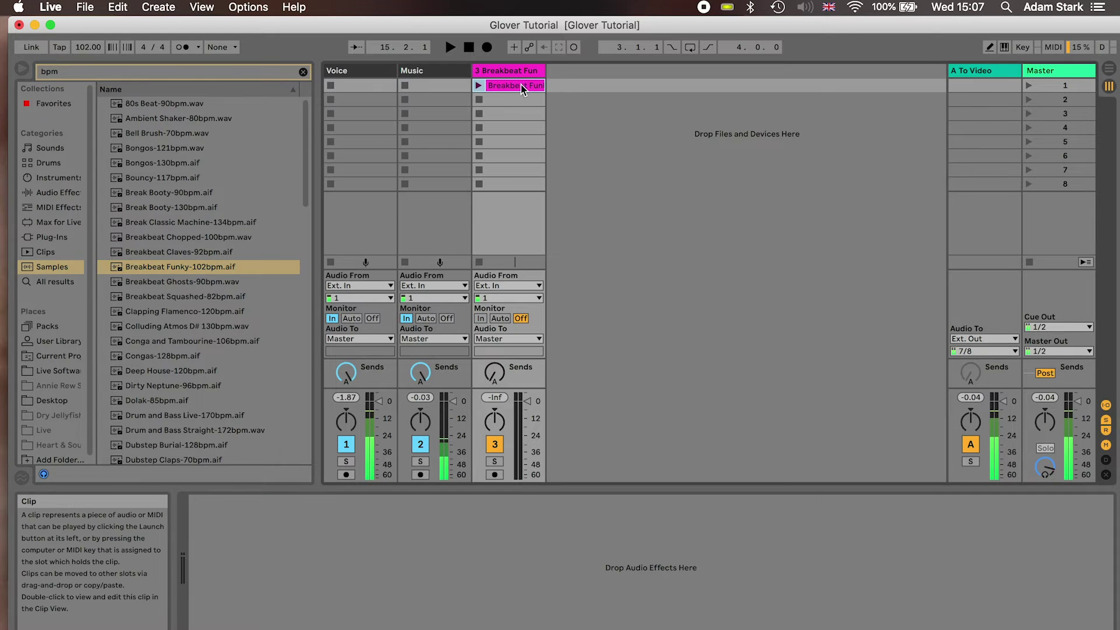
# Route the breakbeat track's audio output to the Music track and audition its clip, stopping playback at the end
pyautogui.click(539, 339)
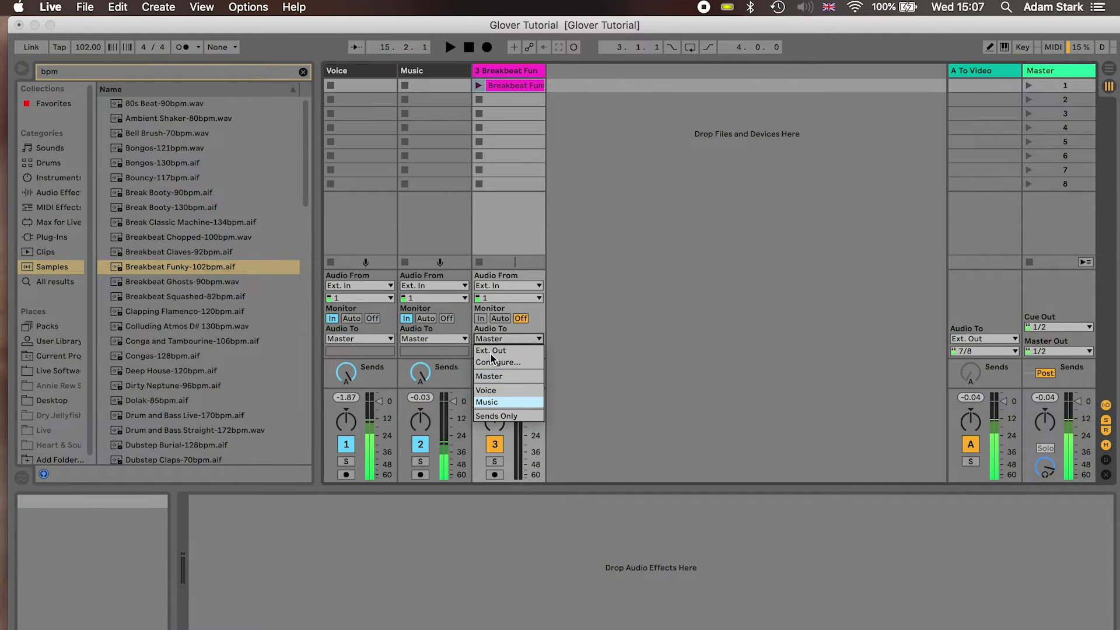
pyautogui.click(496, 402)
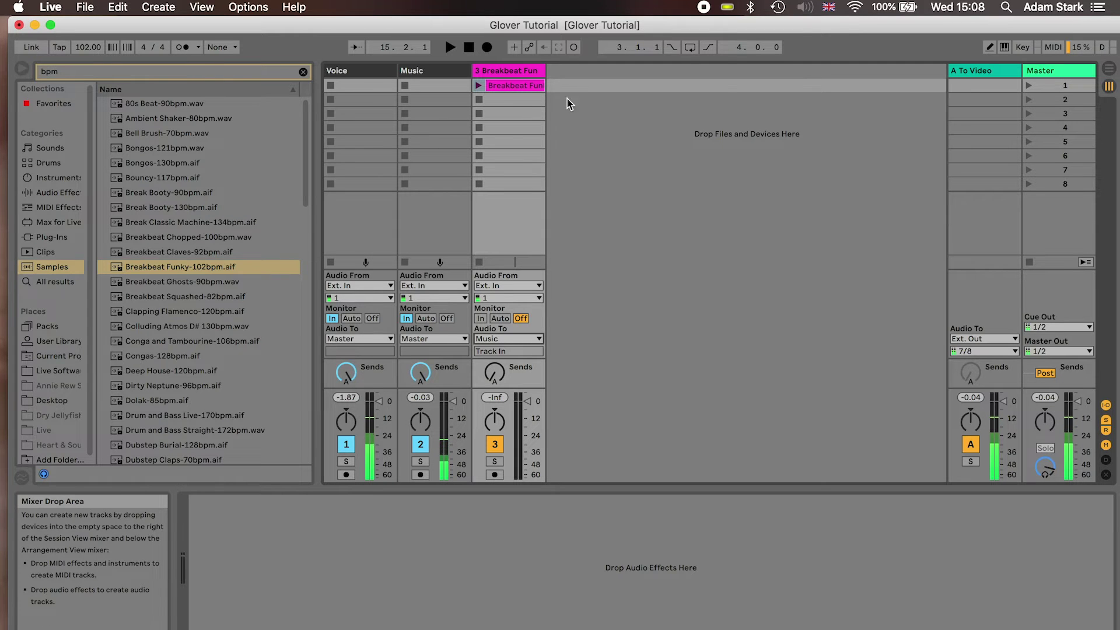
pyautogui.click(479, 86)
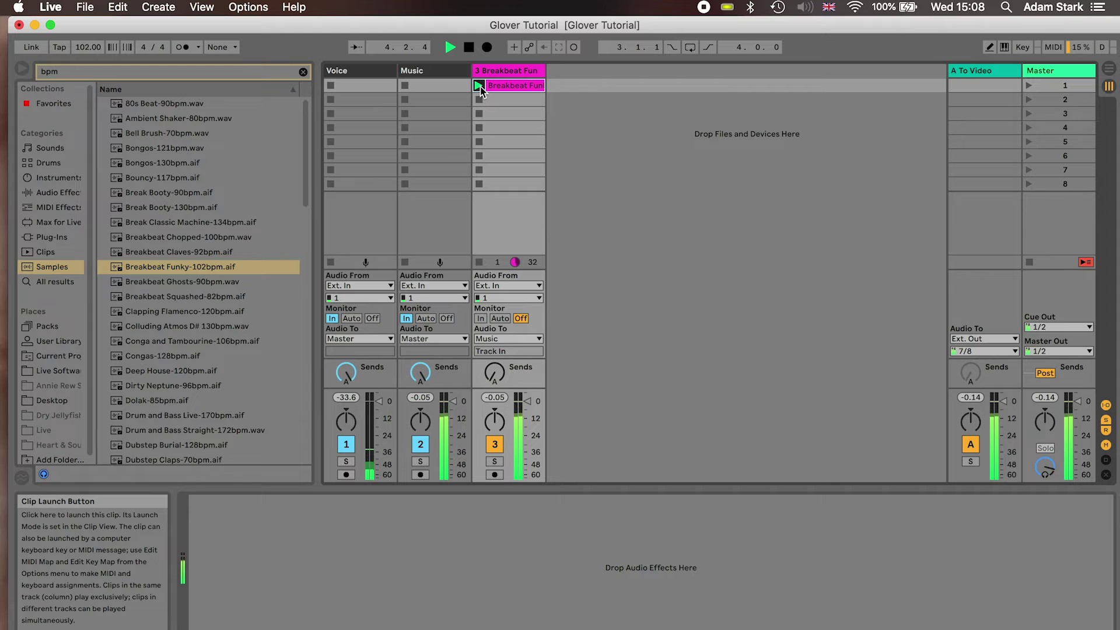
pyautogui.press('space')
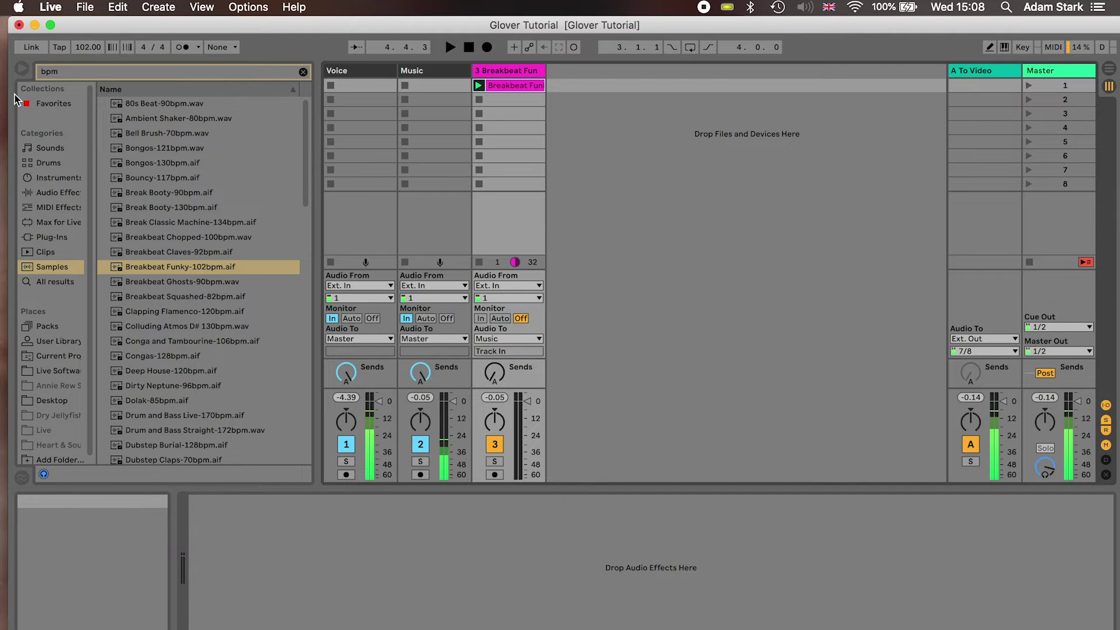
# Clear the browser search and add the Frequency Shifter audio effect to the breakbeat track
pyautogui.click(51, 194)
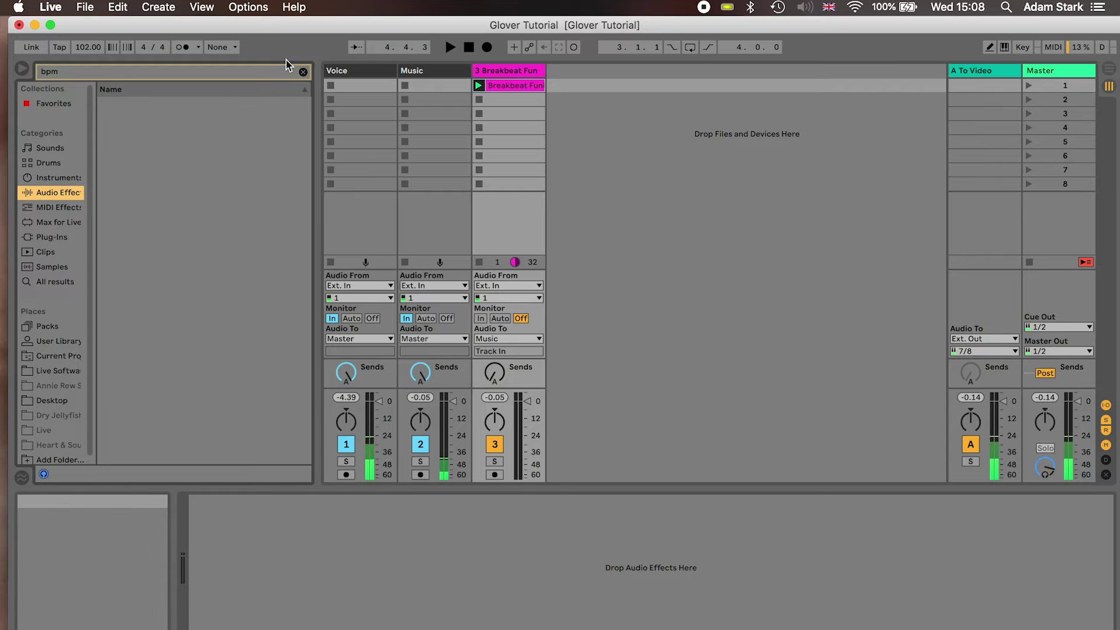
pyautogui.click(302, 71)
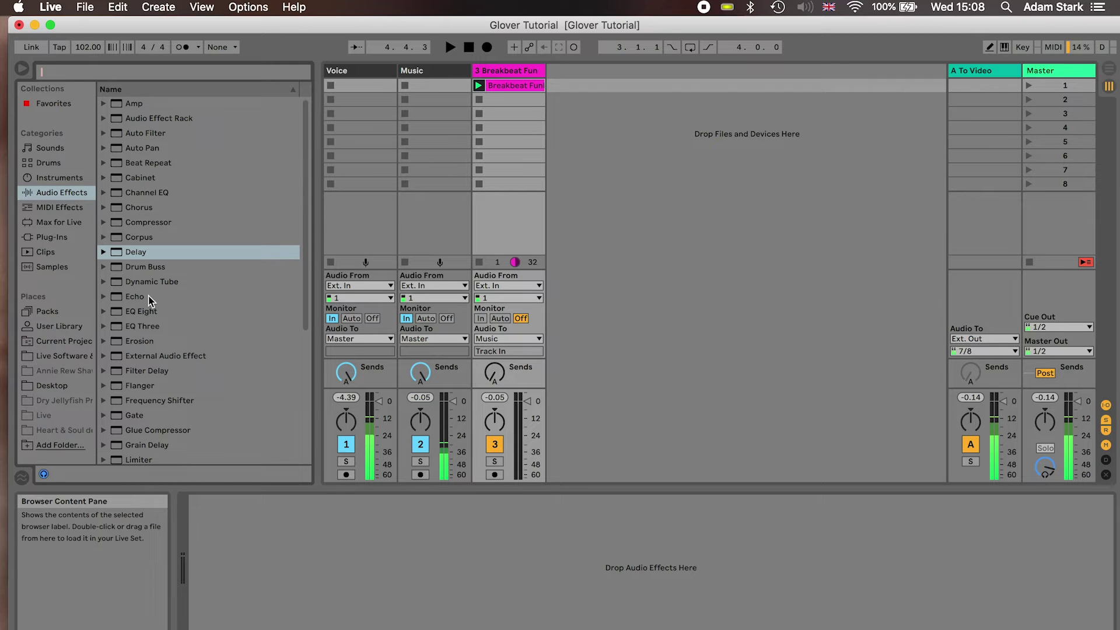
pyautogui.scroll(-3, 149, 300)
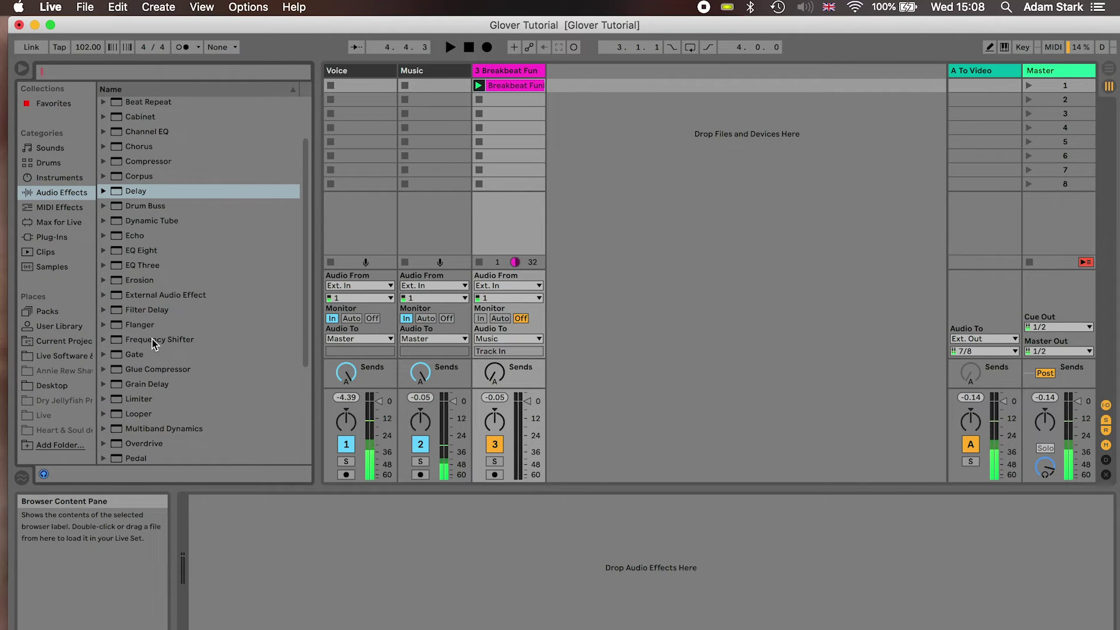
pyautogui.moveTo(154, 344); pyautogui.dragTo(523, 73)
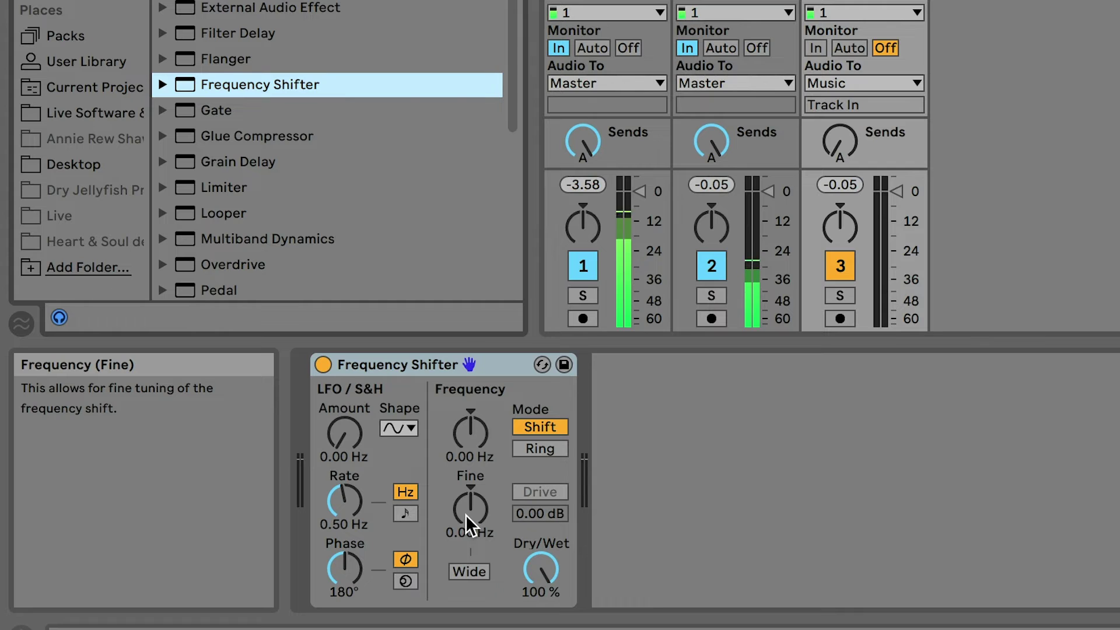
# Try lowering the Frequency Shifter's Fine frequency and reset it to 0.00 Hz
pyautogui.moveTo(470, 506); pyautogui.dragTo(470, 581)
pyautogui.press('Delete')
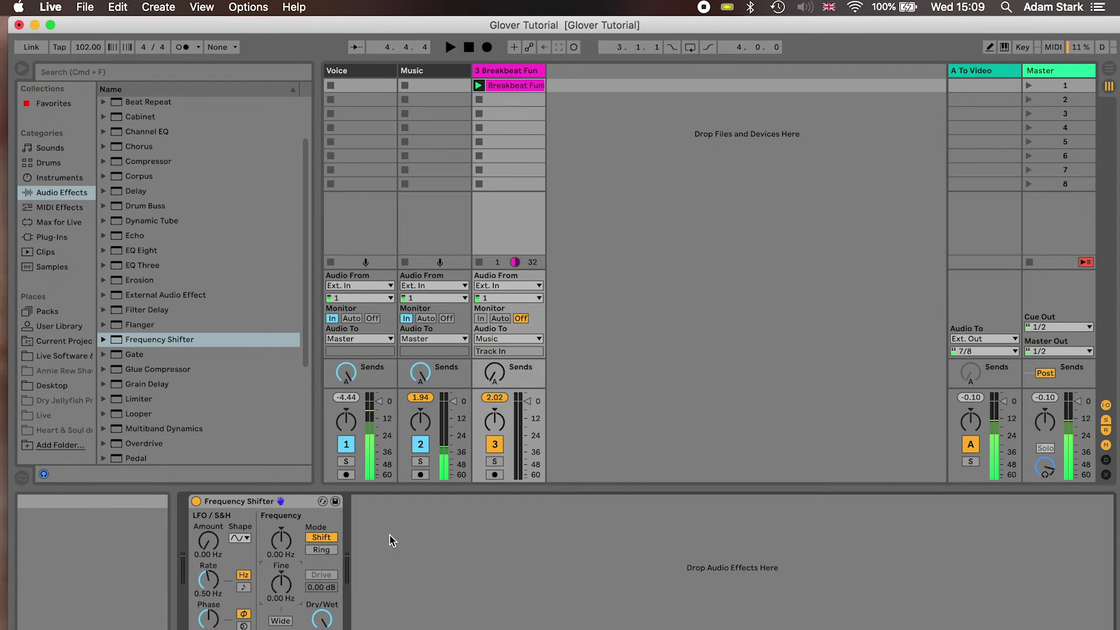
# Switch to Glover and review the Roll input and the channel and CC number of its MIDI output
pyautogui.hotkey('ctrl', 'Up')
pyautogui.click(332, 540)
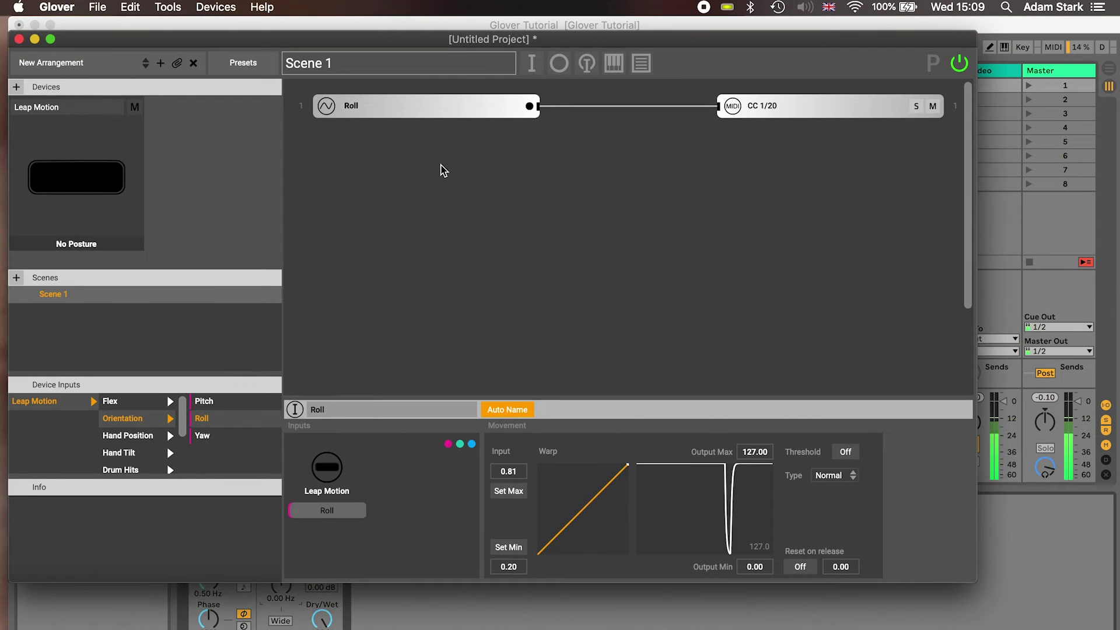
pyautogui.click(353, 116)
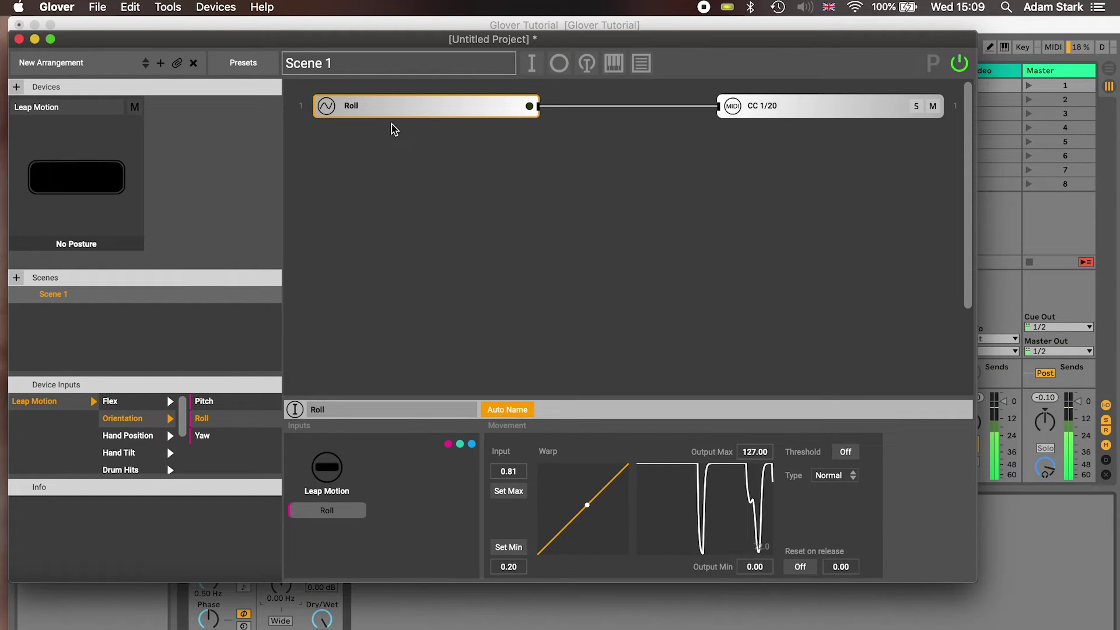
pyautogui.click(764, 111)
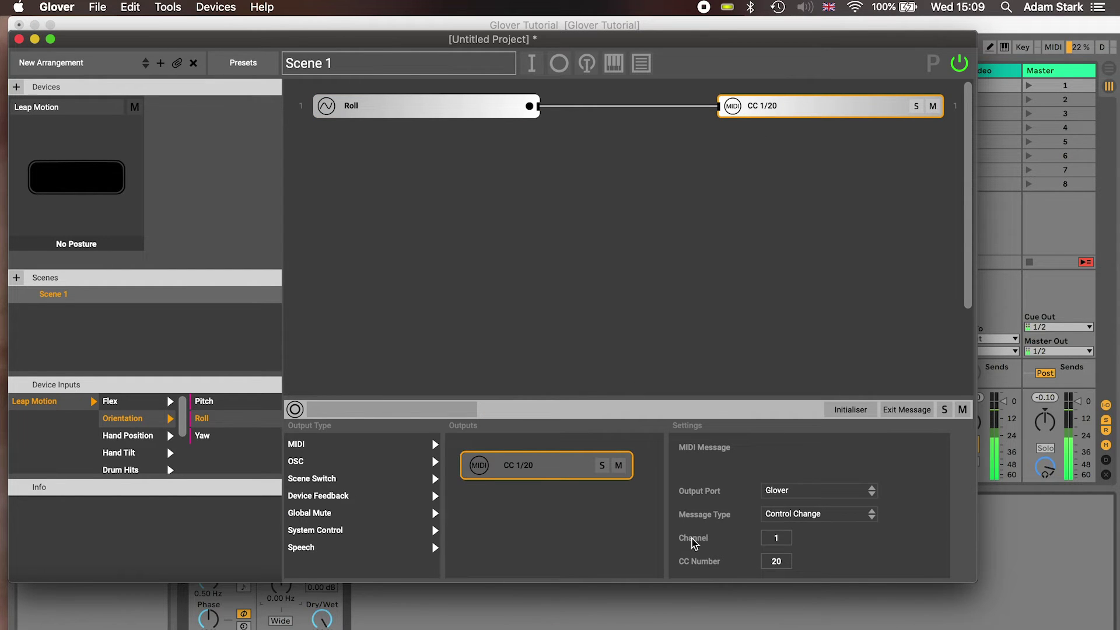
pyautogui.moveTo(711, 568)
# Switch to Ableton Live and MIDI-map the Frequency Shifter's Fine frequency to Glover's control change 1/20
pyautogui.click(1013, 30)
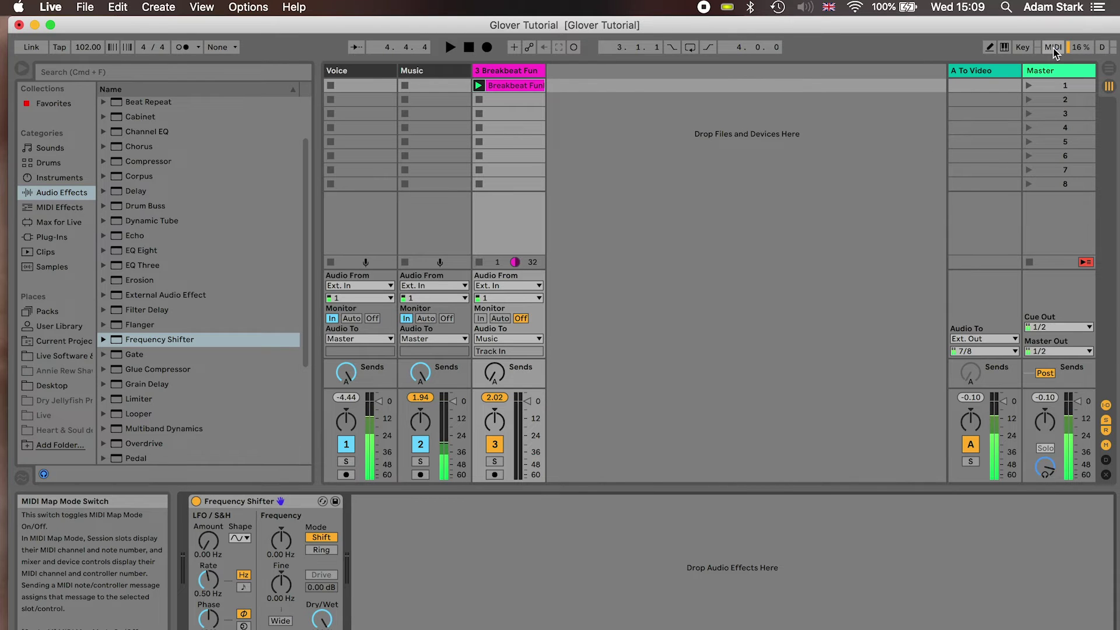
pyautogui.click(1053, 48)
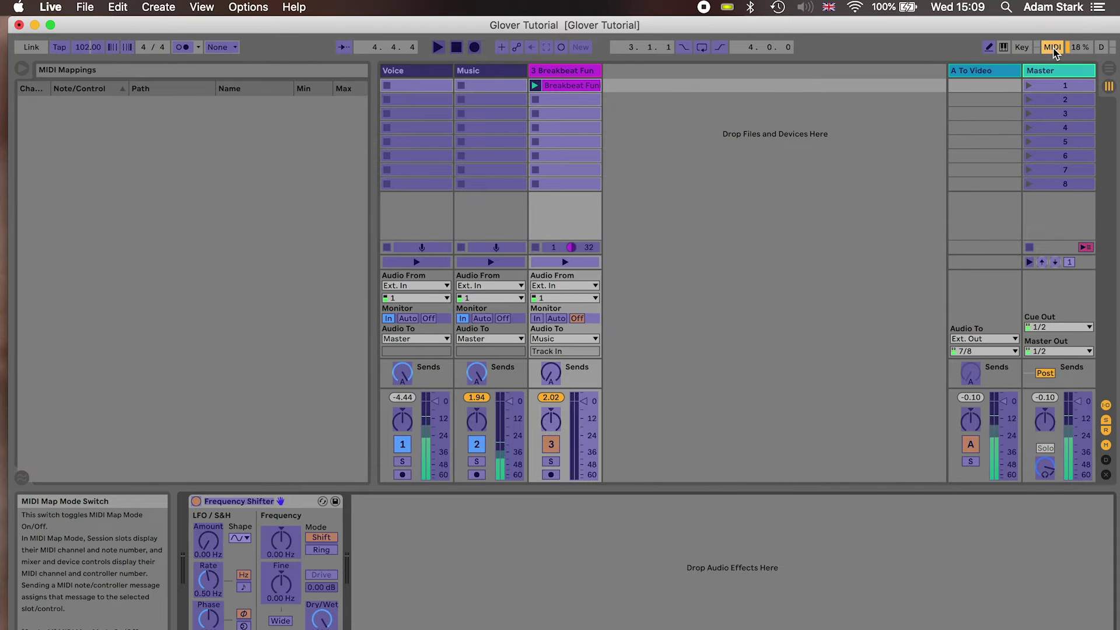
pyautogui.click(1053, 47)
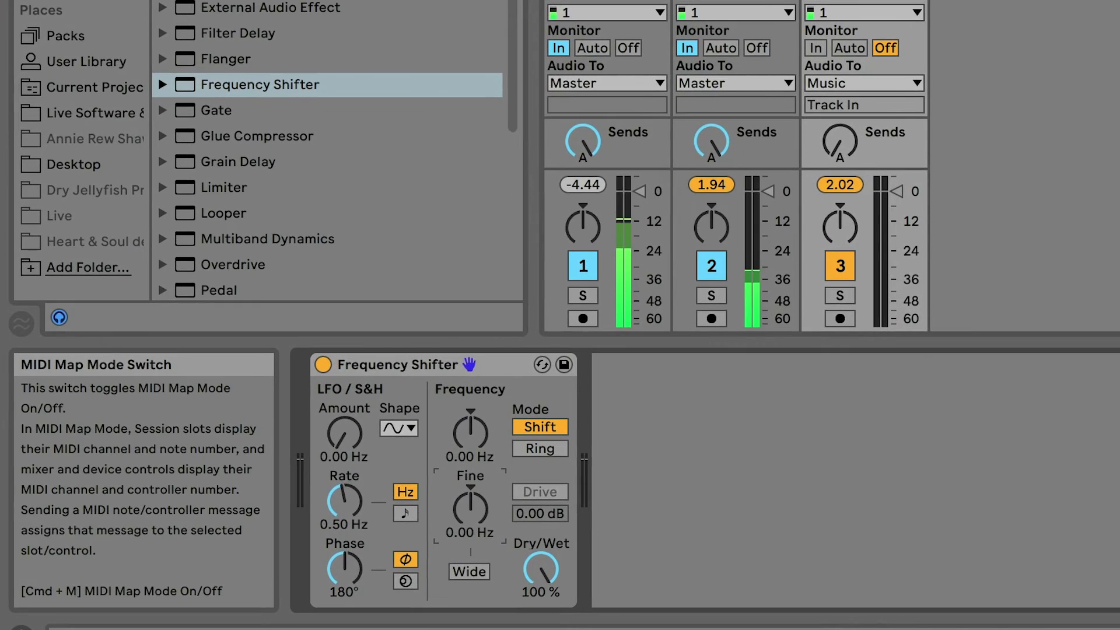
pyautogui.press('super+m')
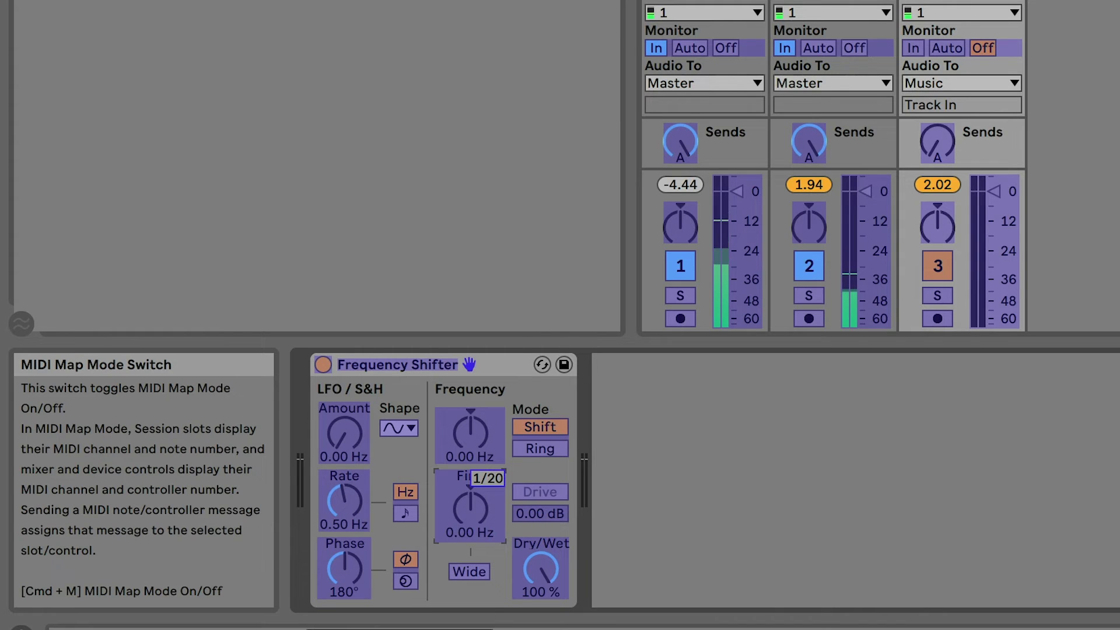
pyautogui.press('super+m')
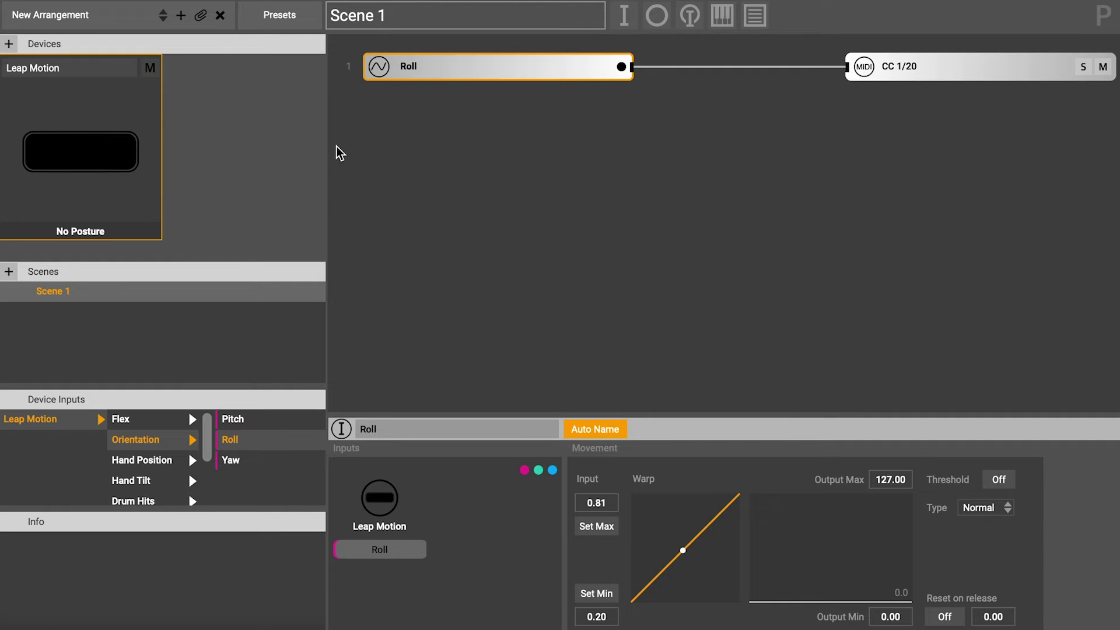
# Add the Leap Motion's Pinch posture to the Roll mapping input
pyautogui.scroll(-3, 167, 459)
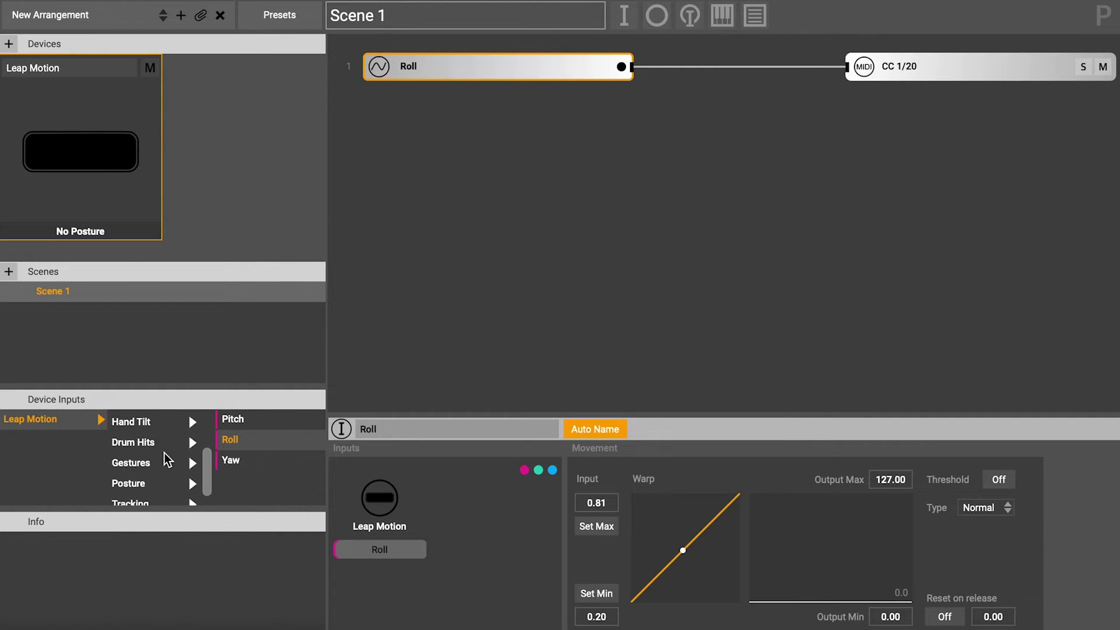
pyautogui.click(129, 474)
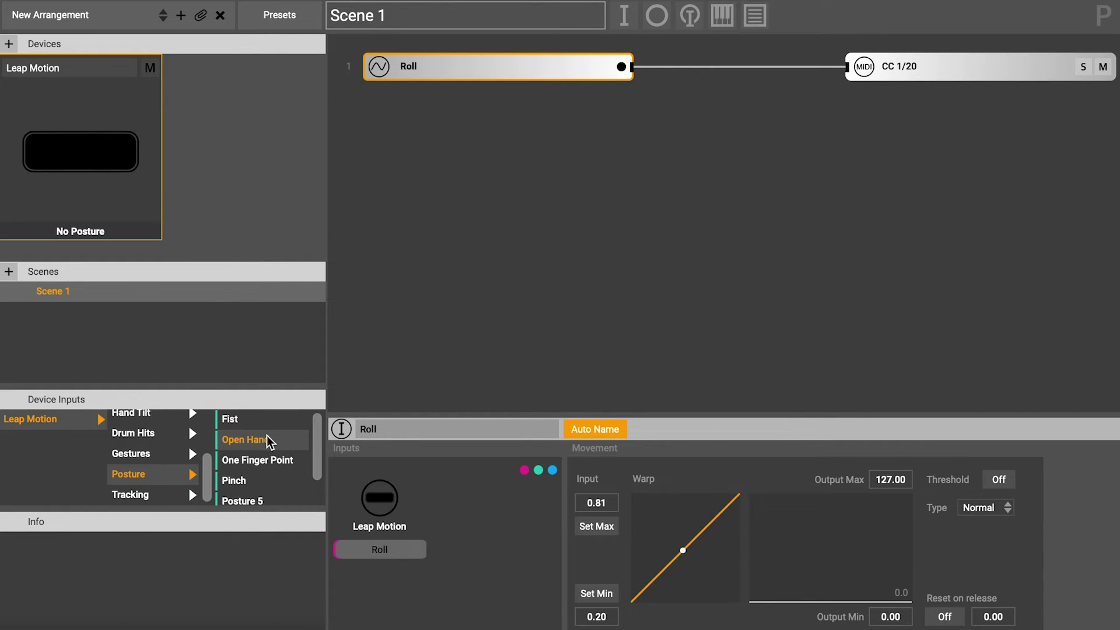
pyautogui.moveTo(248, 485)
pyautogui.moveTo(243, 485); pyautogui.dragTo(403, 593)
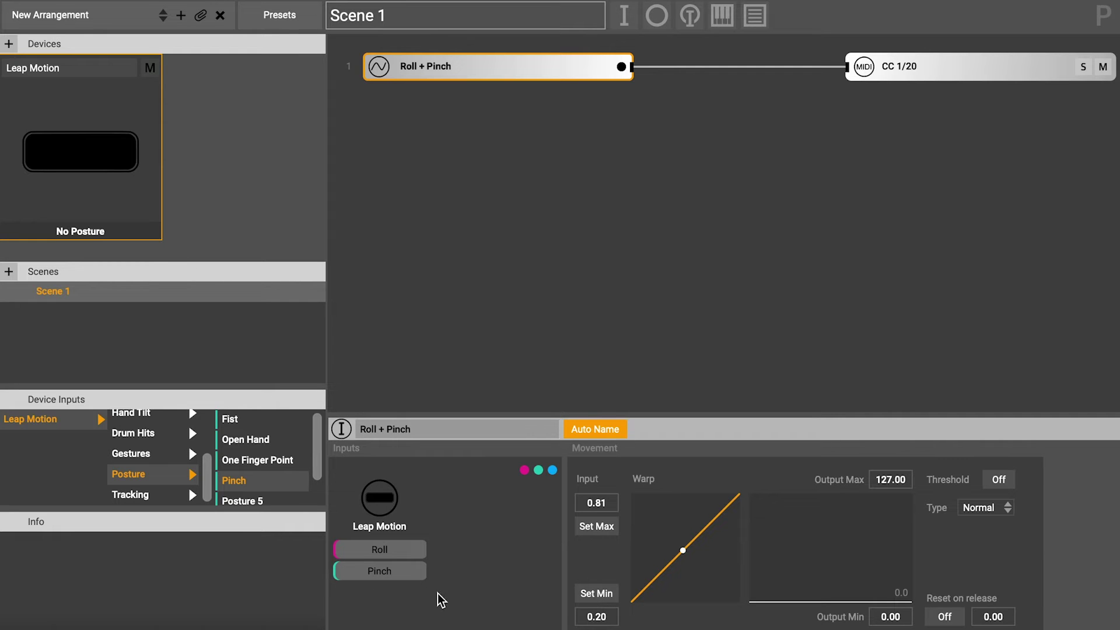
pyautogui.moveTo(440, 602)
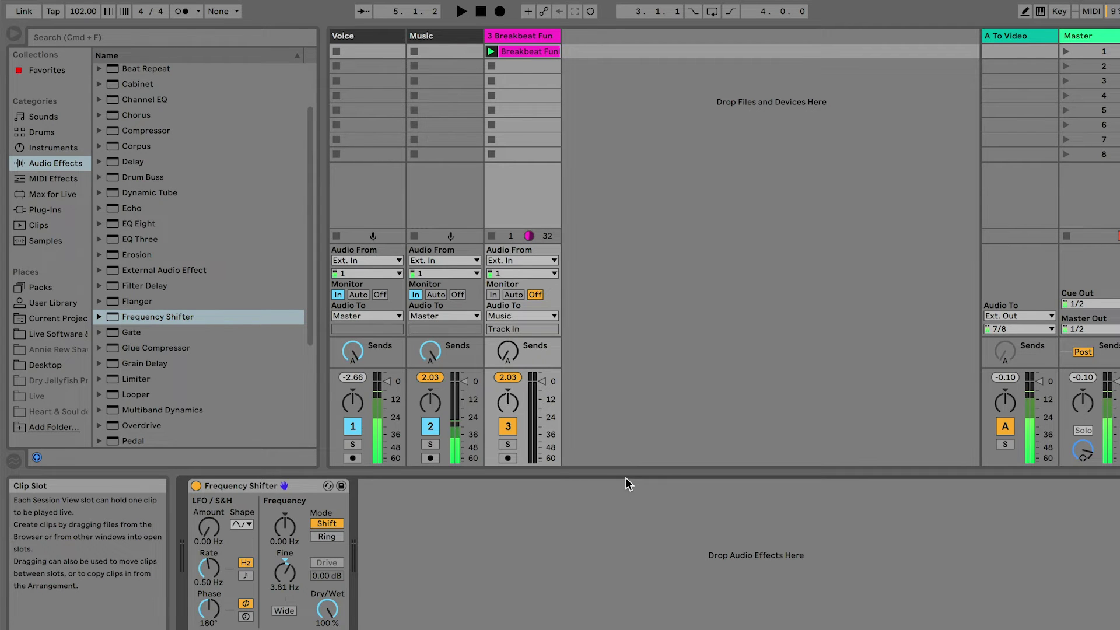
# Switch to Ableton Live, play the breakbeat to test the gesture, then stop and reset the Frequency Shifter's Fine frequency to 0.00 Hz
pyautogui.press('space')
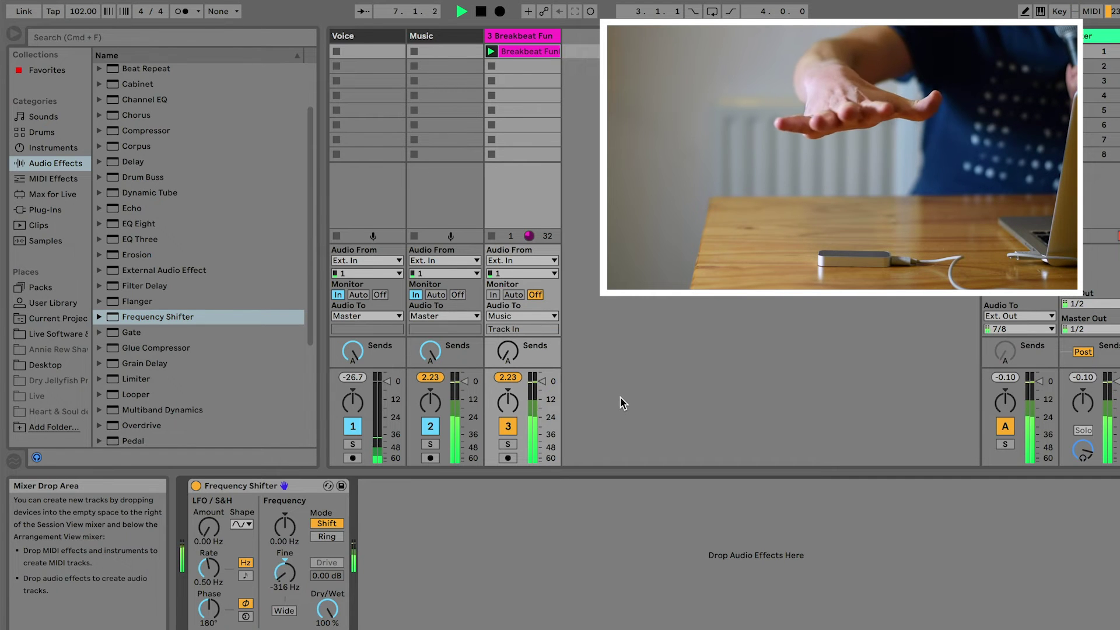
pyautogui.press('space')
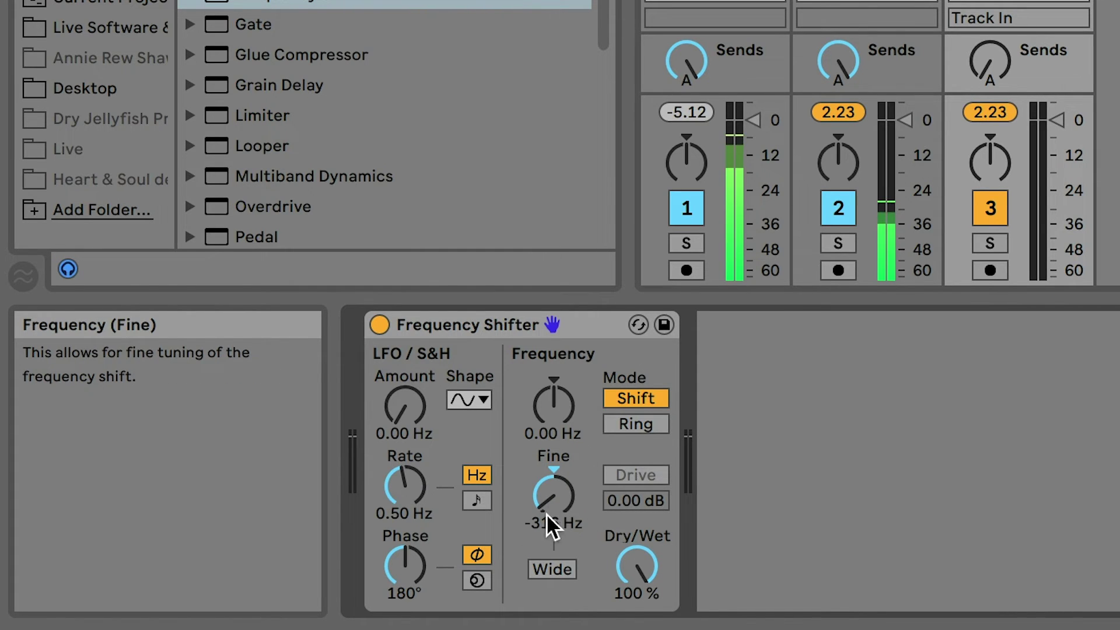
pyautogui.moveTo(548, 498); pyautogui.dragTo(548, 473)
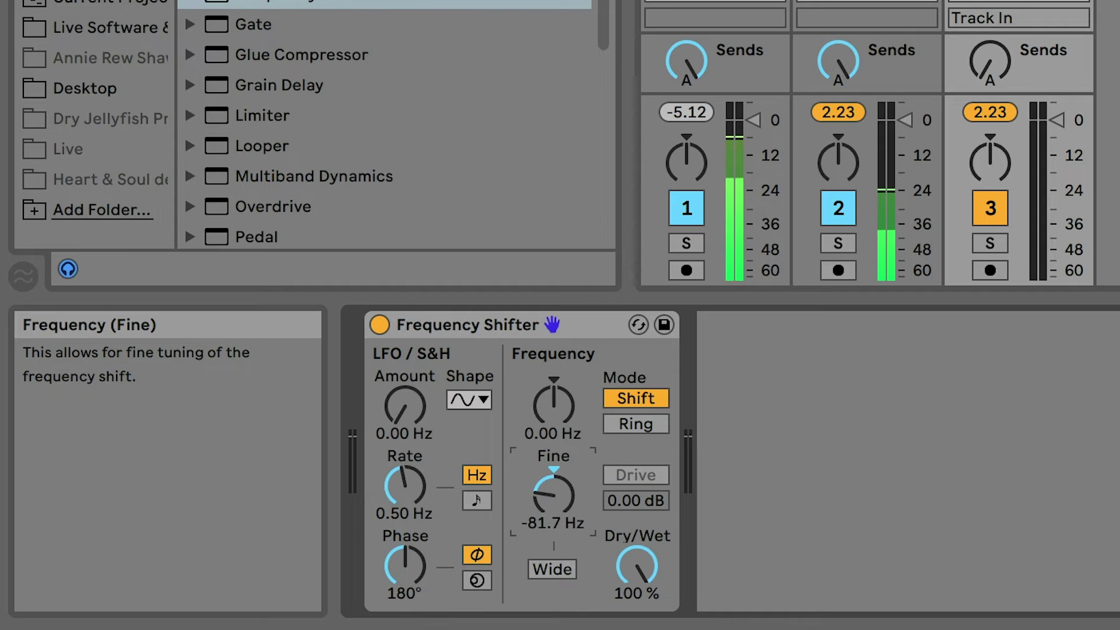
pyautogui.doubleClick(558, 485)
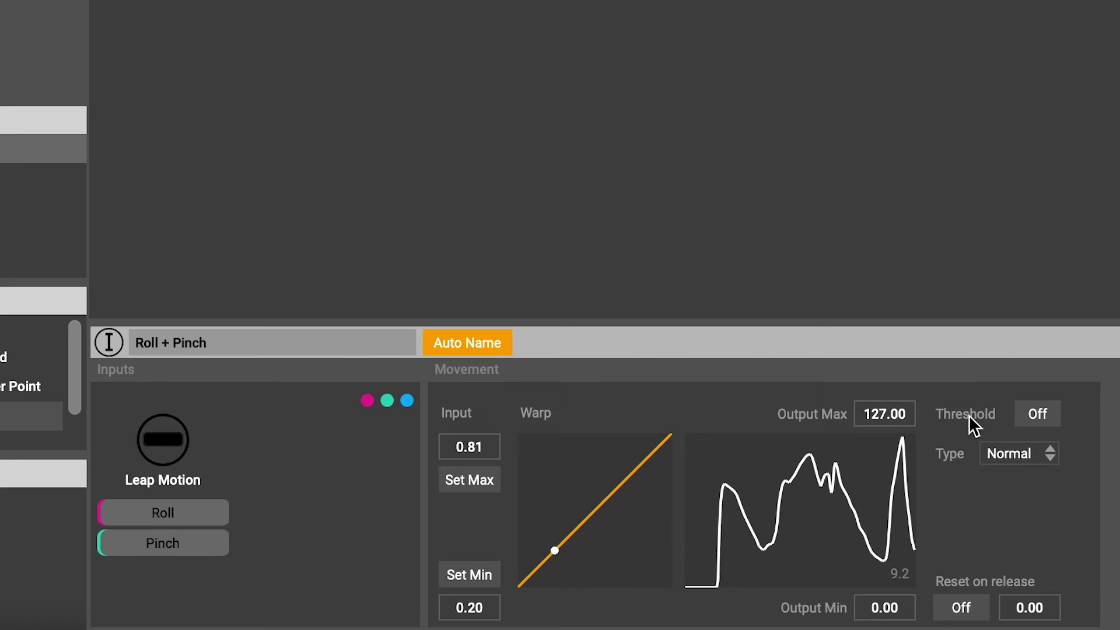
# Switch to Glover and turn on Reset on release for the Roll + Pinch input
pyautogui.click(962, 608)
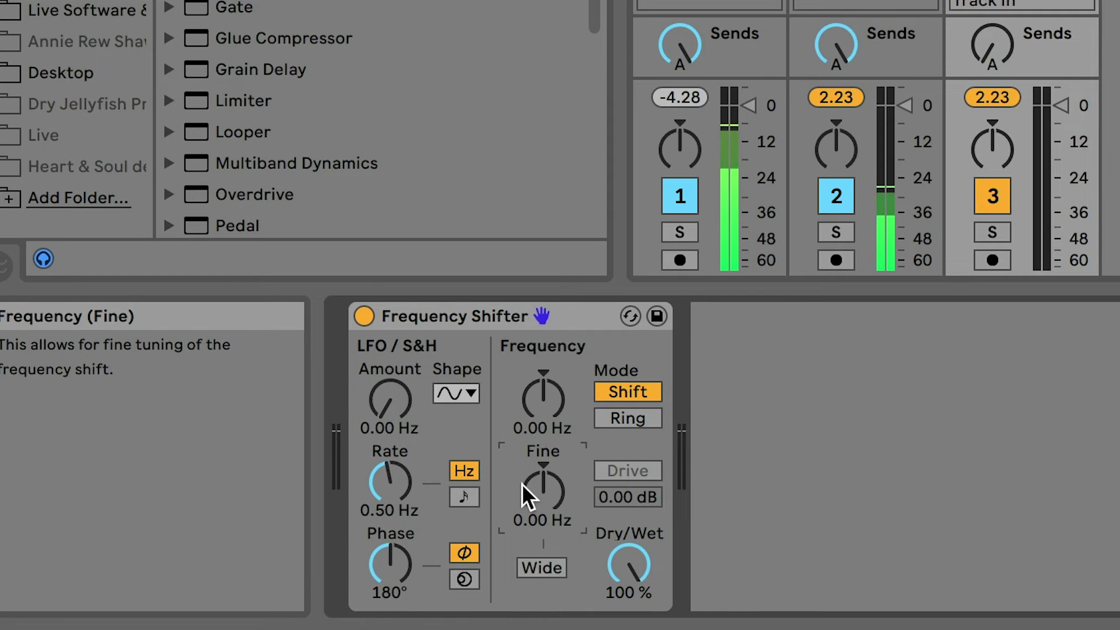
# Switch to Ableton Live, try moving the Frequency Shifter's Fine frequency and return it to 0.00 Hz
pyautogui.moveTo(533, 496)
pyautogui.mouseDown()
pyautogui.moveTo(533, 575)
pyautogui.moveTo(533, 467)
pyautogui.moveTo(539, 480)
pyautogui.mouseUp()
pyautogui.press('Delete')
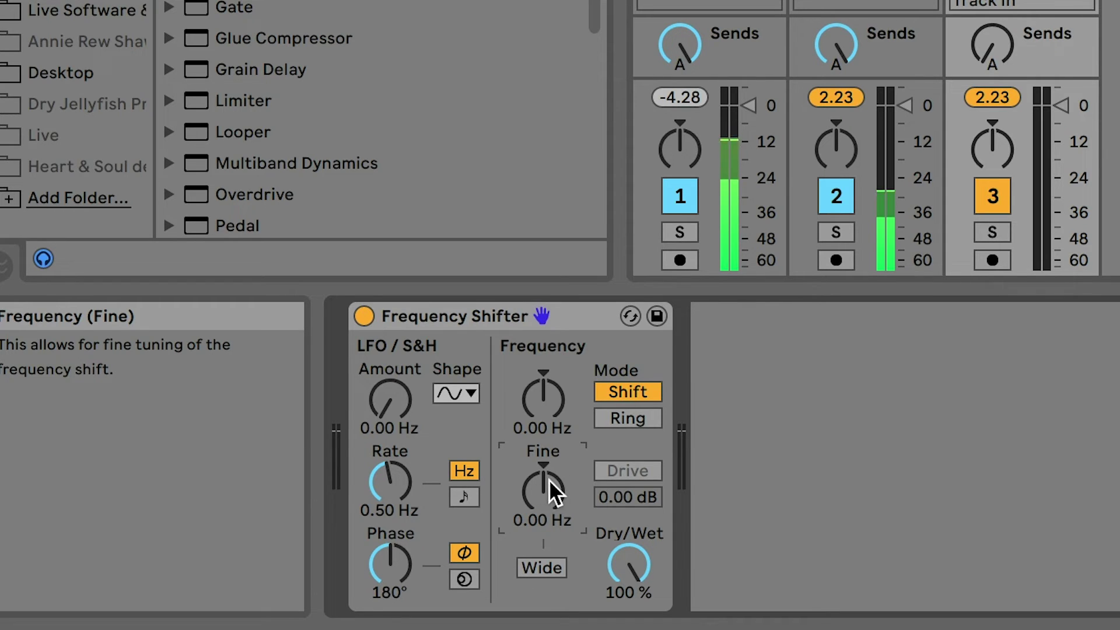
# Switch to Glover and set the Reset on release value of the Roll + Pinch input to 64
pyautogui.press('super+Tab')
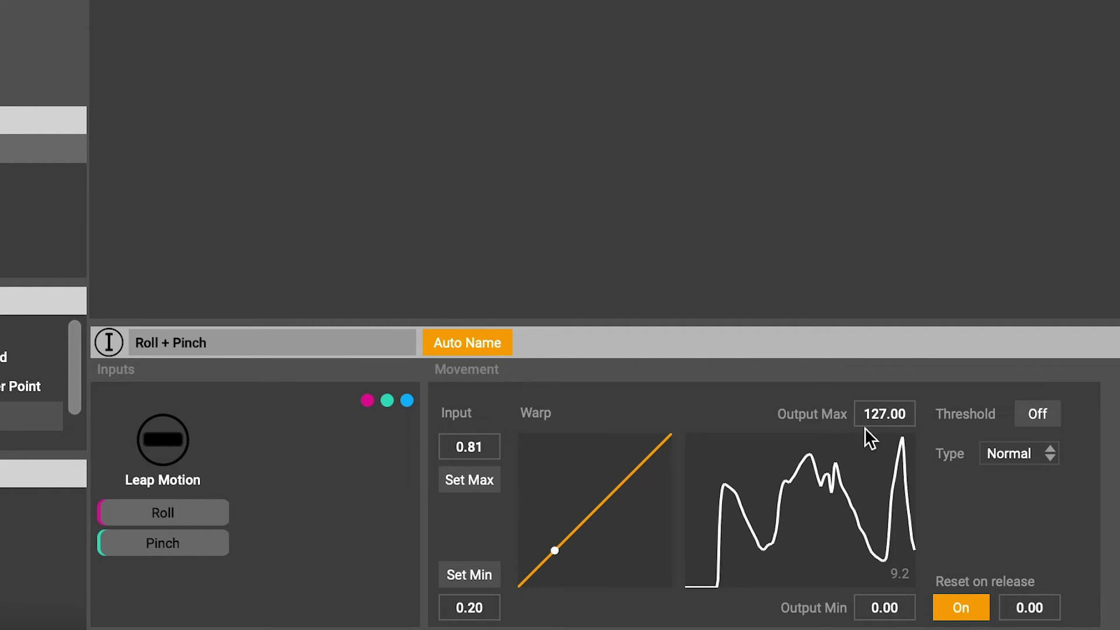
pyautogui.click(1034, 607)
pyautogui.write('6')
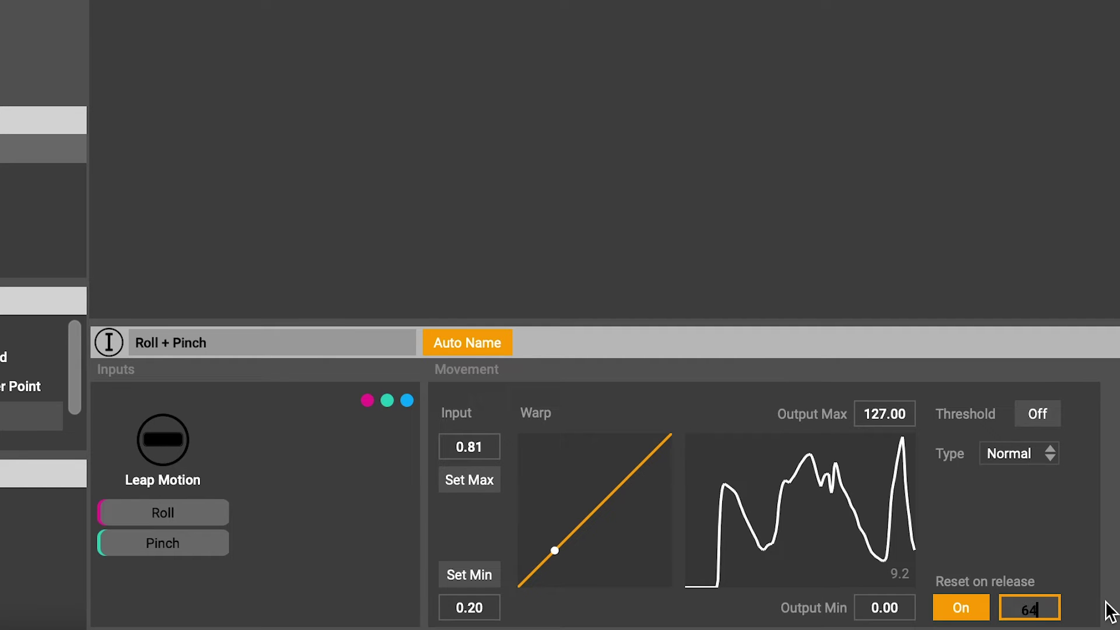
pyautogui.write('4')
pyautogui.press('Return')
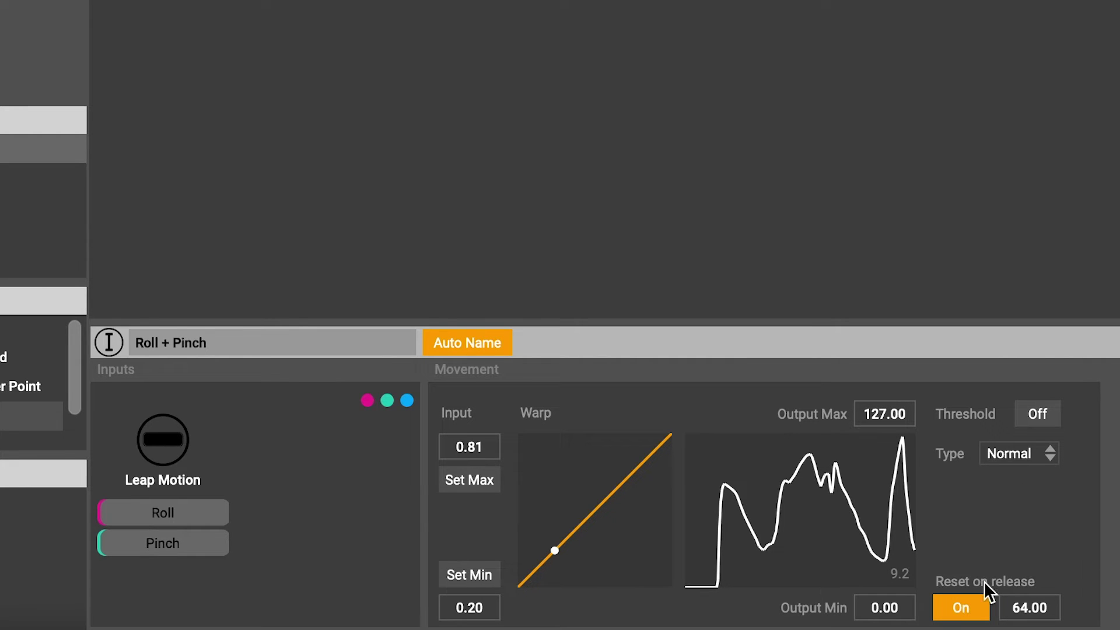
pyautogui.moveTo(1050, 621)
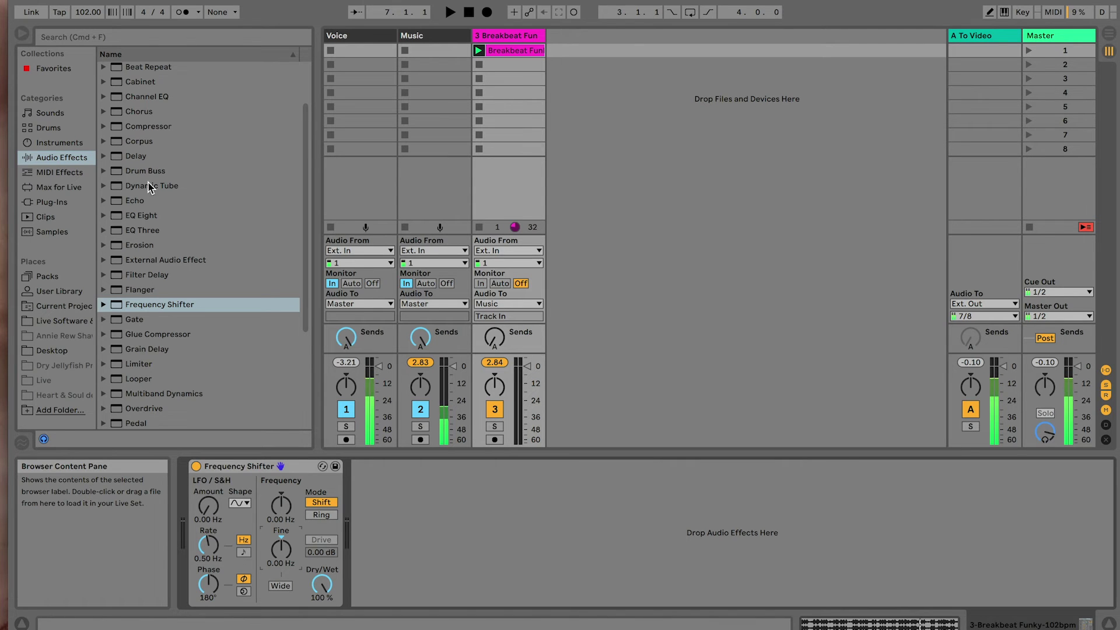
# Switch to Ableton Live and add Beat Repeat before the Frequency Shifter, with Chance at 0 % and output mode Ins
pyautogui.scroll(2, 140, 178)
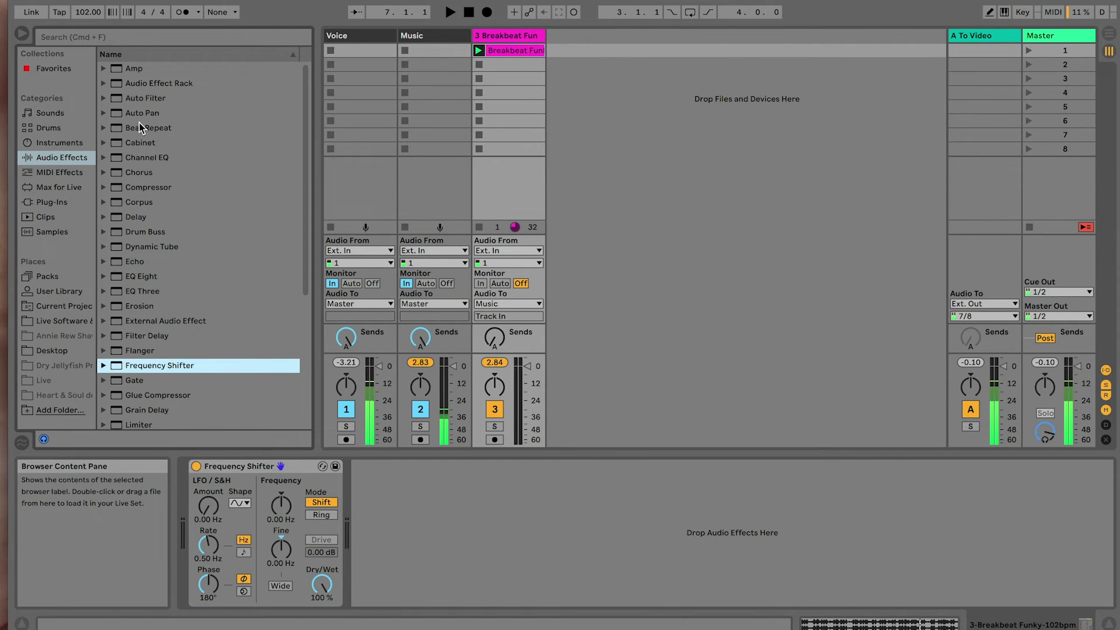
pyautogui.moveTo(142, 129)
pyautogui.mouseDown()
pyautogui.moveTo(262, 453)
pyautogui.moveTo(188, 521)
pyautogui.mouseUp()
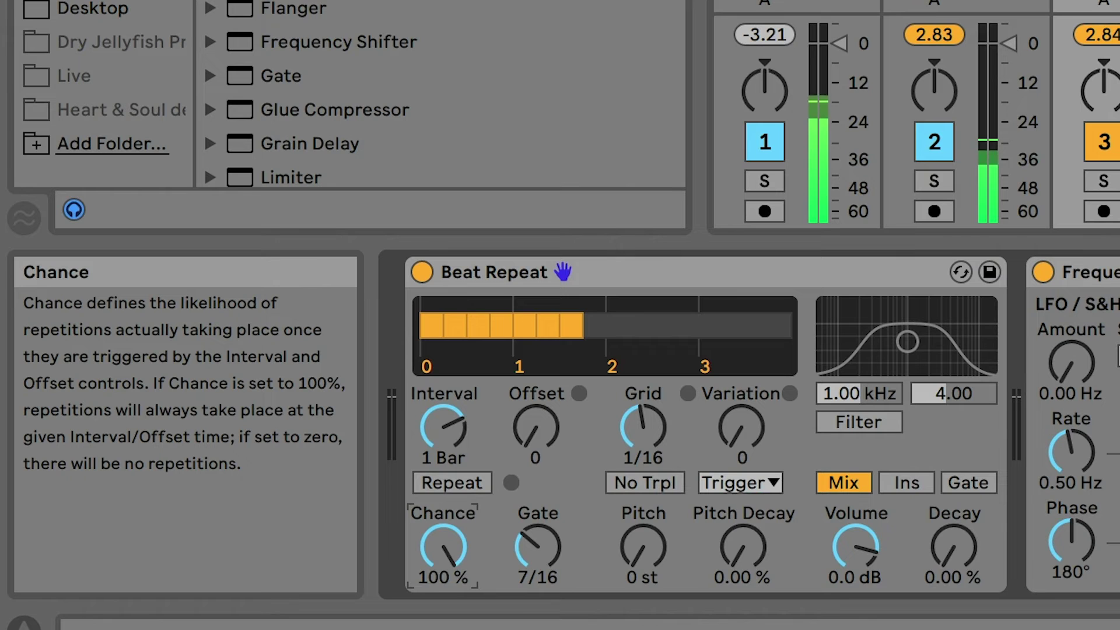
pyautogui.moveTo(375, 559); pyautogui.dragTo(375, 607)
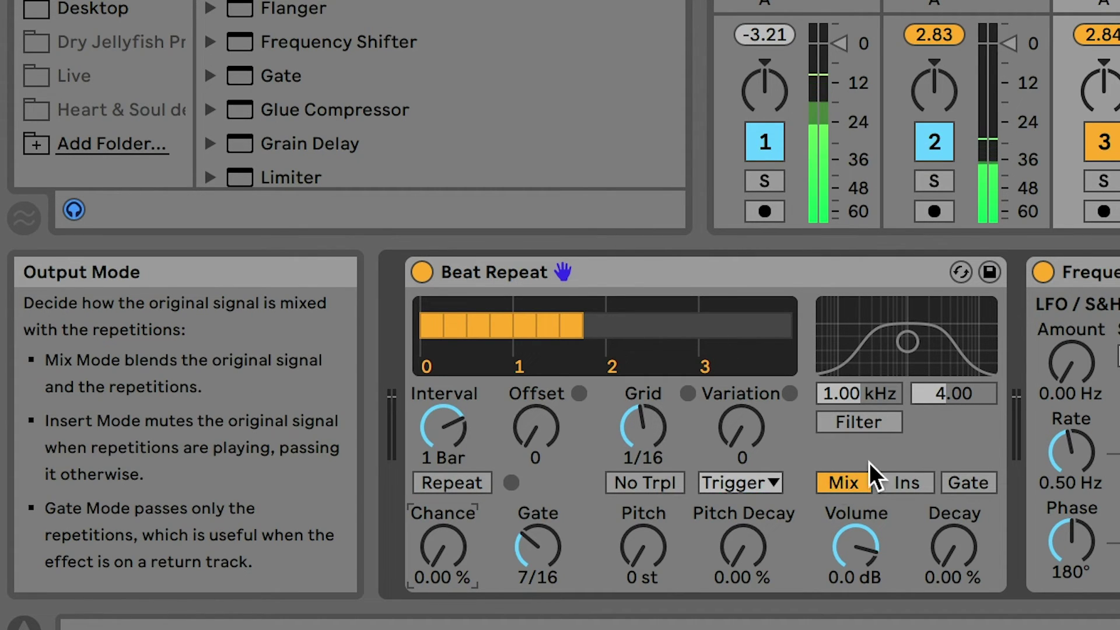
pyautogui.click(904, 485)
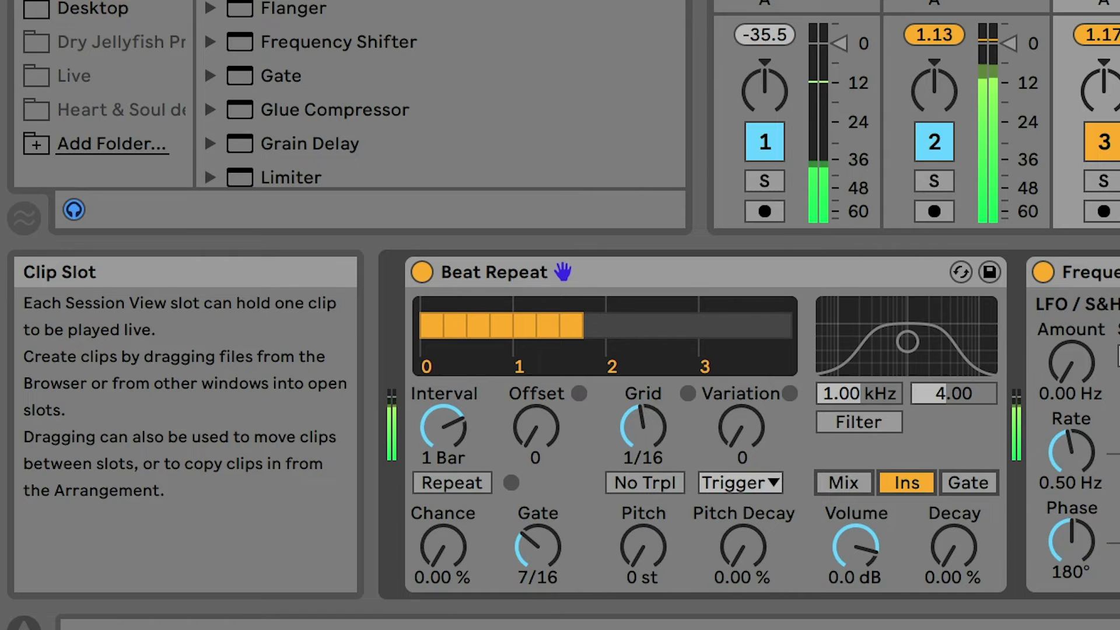
# Audition Beat Repeat by switching Repeat on and off again while the breakbeat plays
pyautogui.click(451, 488)
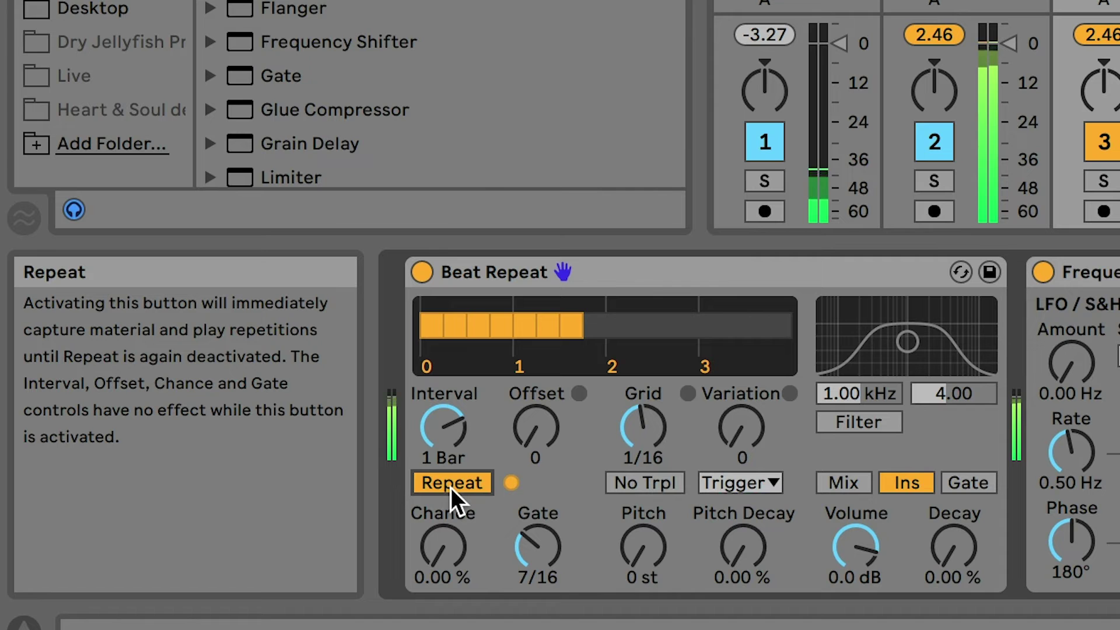
pyautogui.click(450, 487)
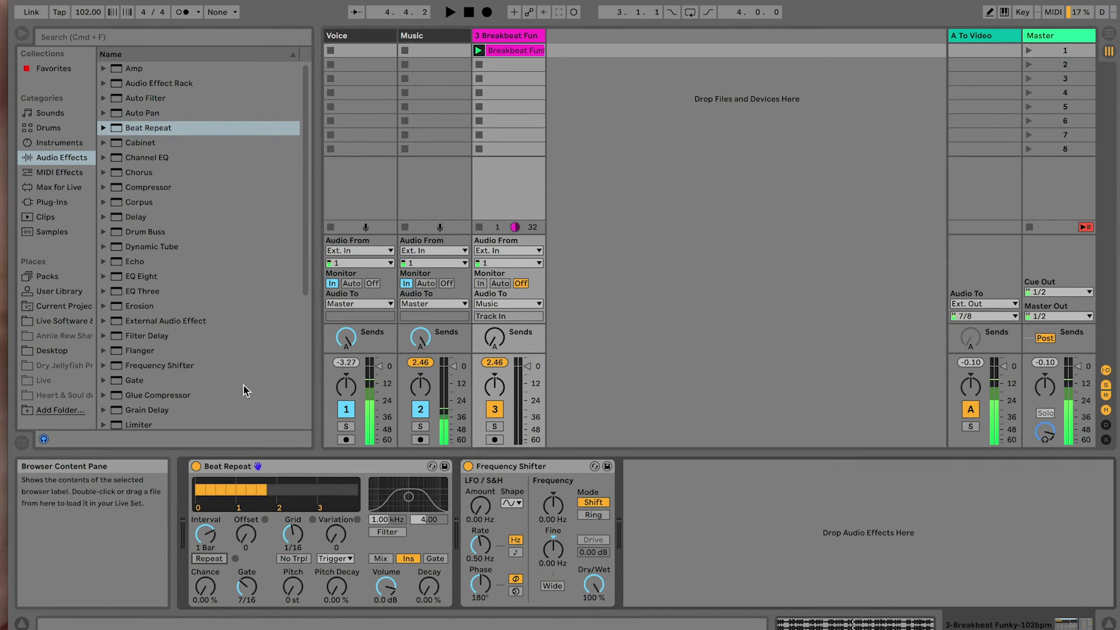
# Switch to Glover and add a second mapping input using the Leap Motion's Fist posture
pyautogui.press('ctrl+super+f')
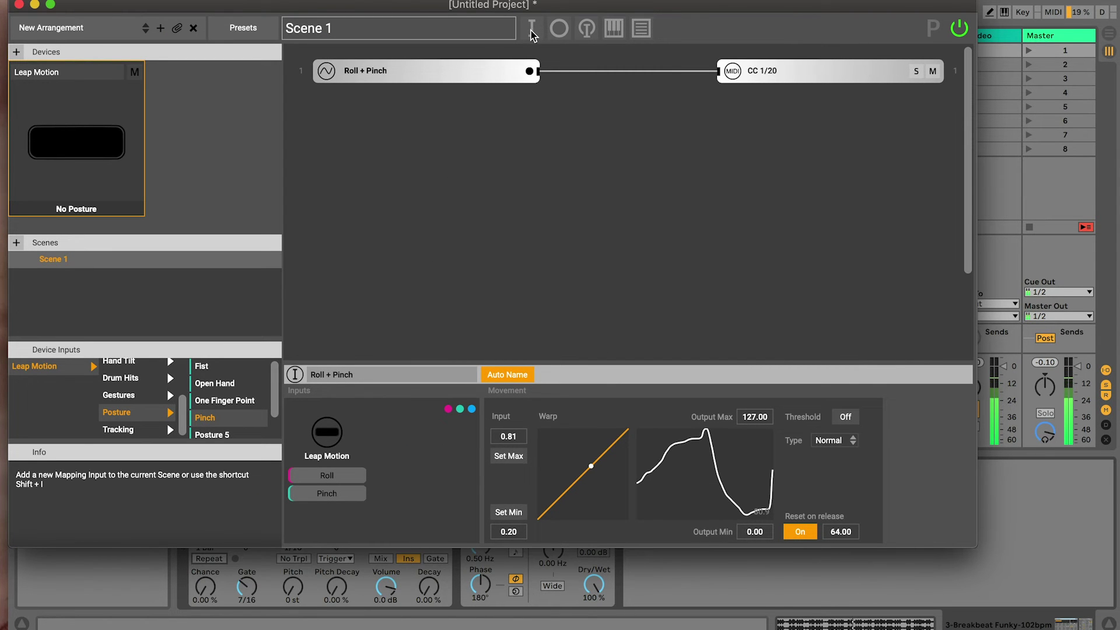
pyautogui.click(532, 30)
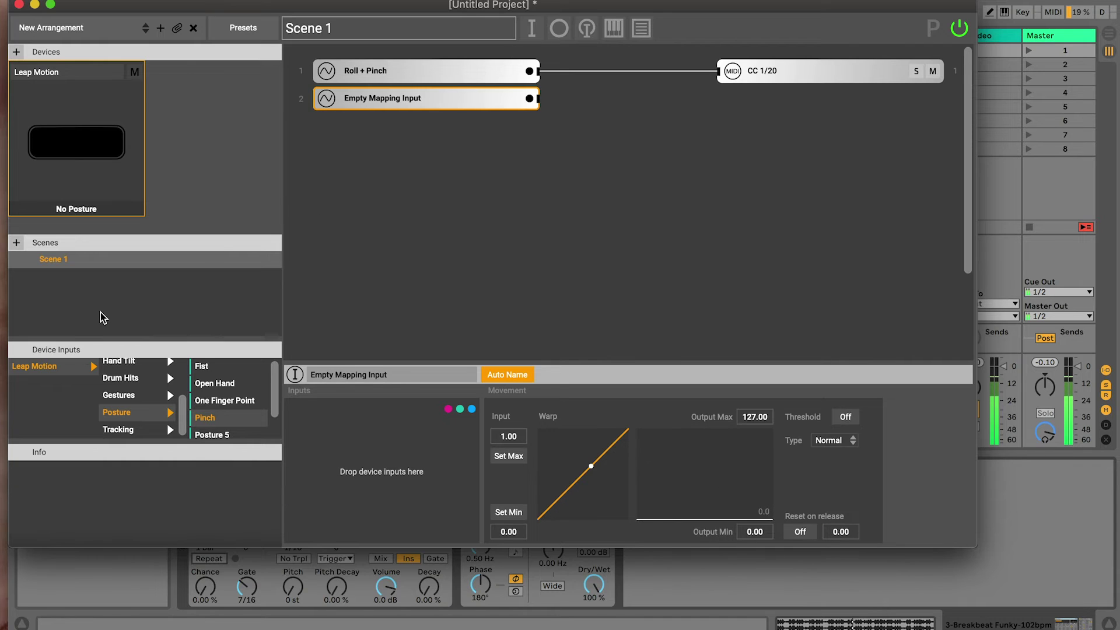
pyautogui.moveTo(205, 370); pyautogui.dragTo(339, 473)
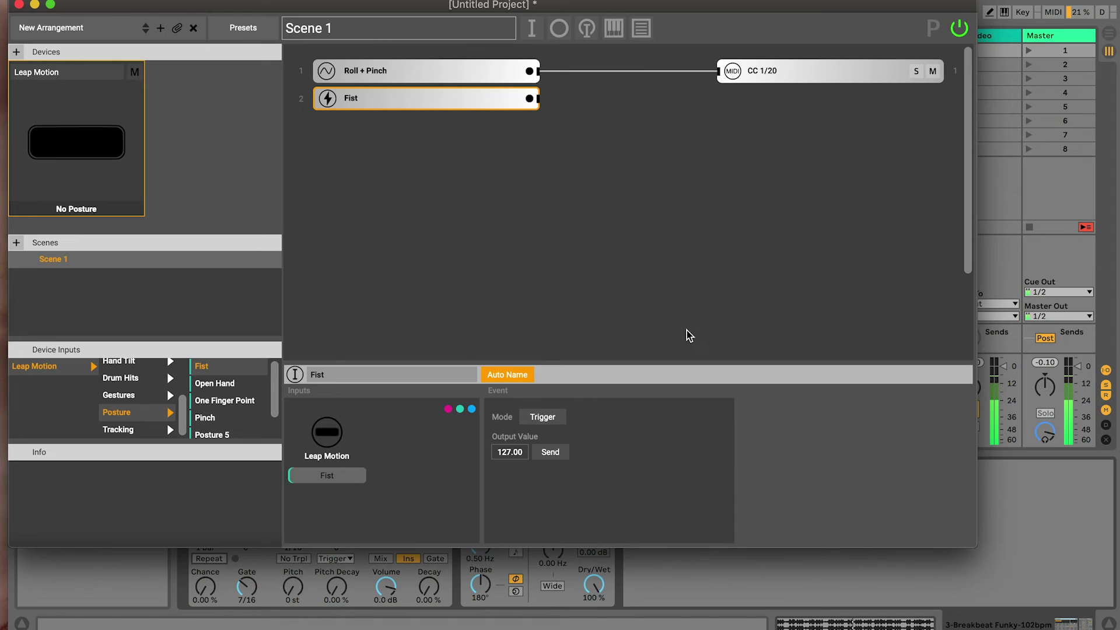
# Add a MIDI control change output on channel 1, CC 21, and connect the Fist input to it
pyautogui.click(559, 28)
pyautogui.moveTo(309, 410); pyautogui.dragTo(636, 454)
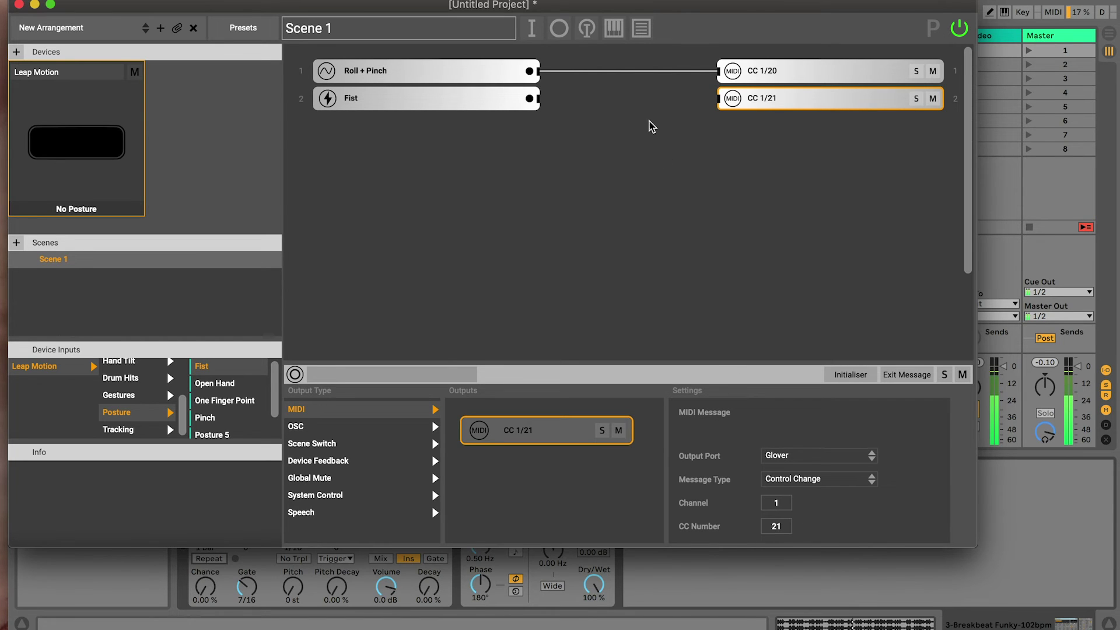
pyautogui.moveTo(538, 99); pyautogui.dragTo(725, 106)
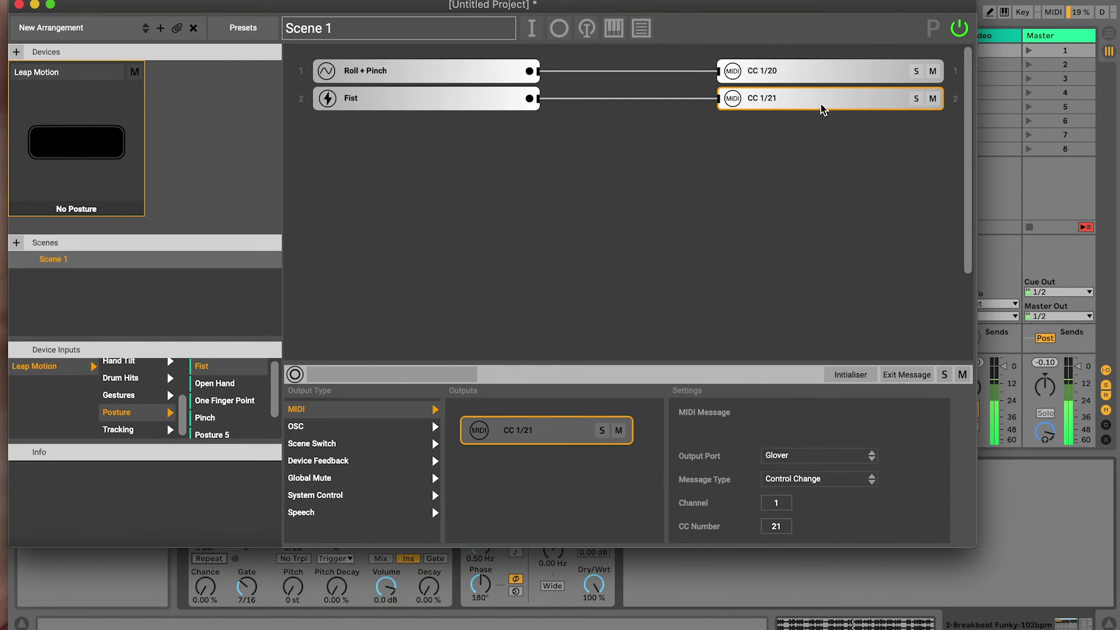
pyautogui.moveTo(827, 110)
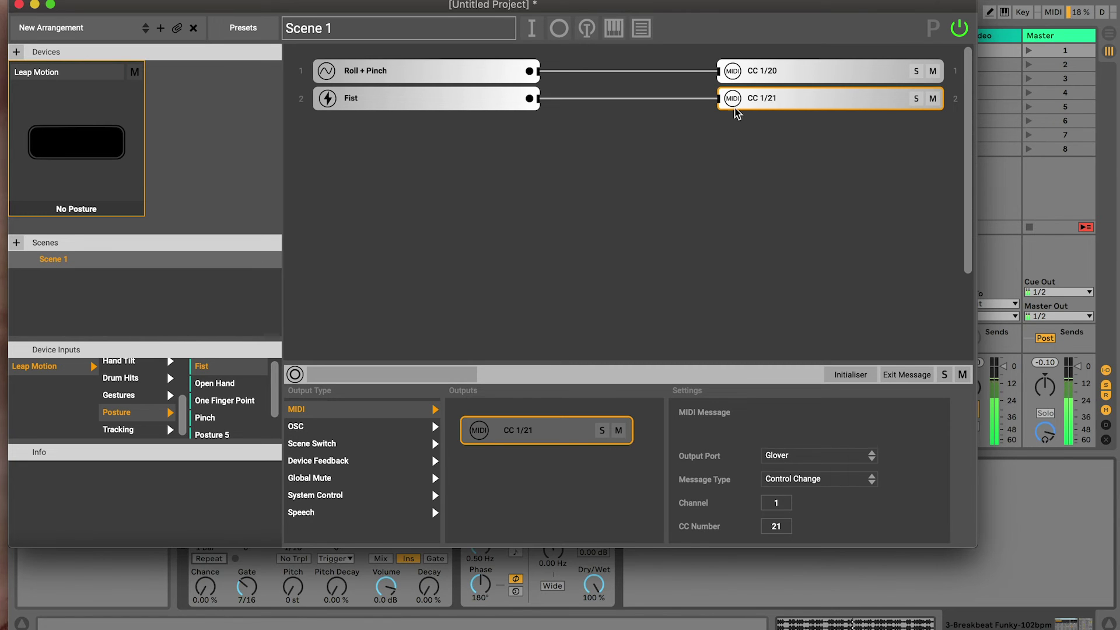
# Solo the CC 1/21 output, then switch to Ableton Live and MIDI-map Beat Repeat's Repeat control to 1/21
pyautogui.click(916, 99)
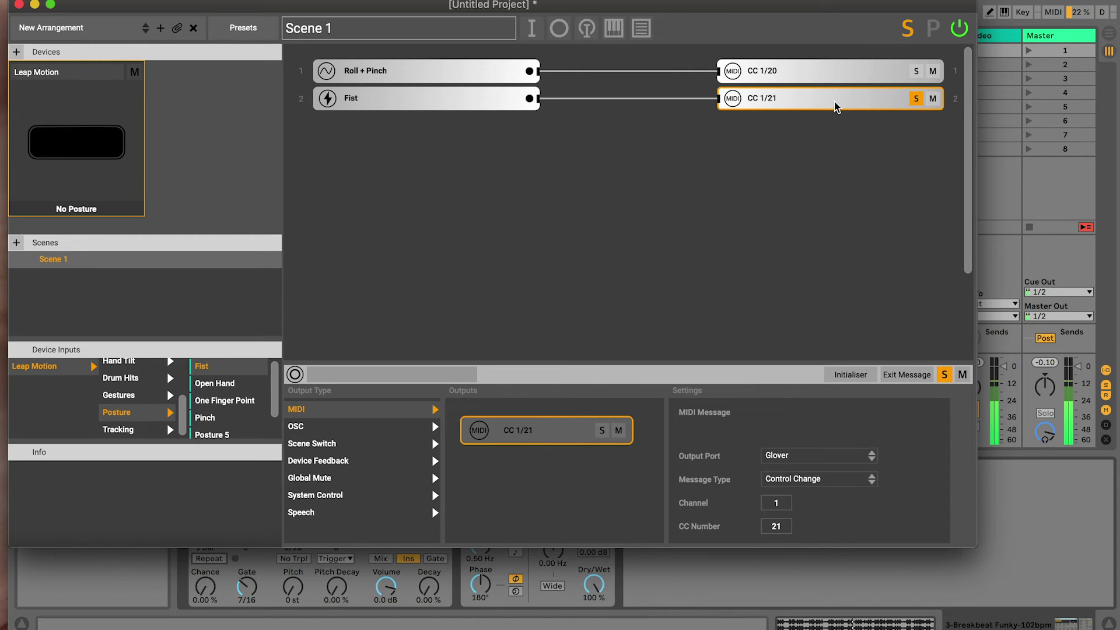
pyautogui.click(992, 2)
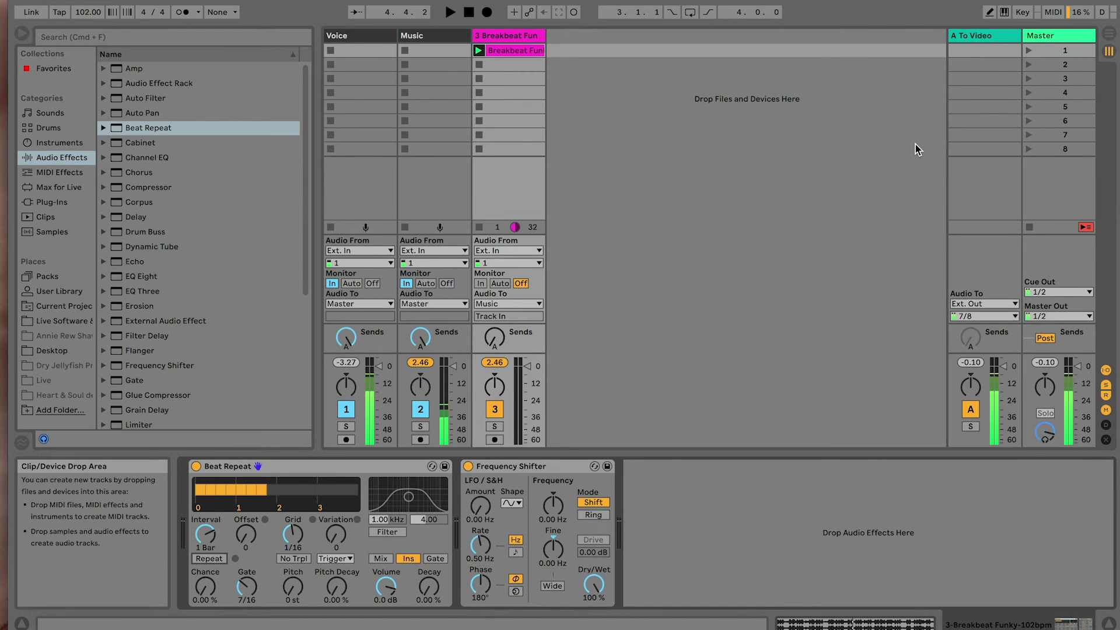
pyautogui.press('super+m')
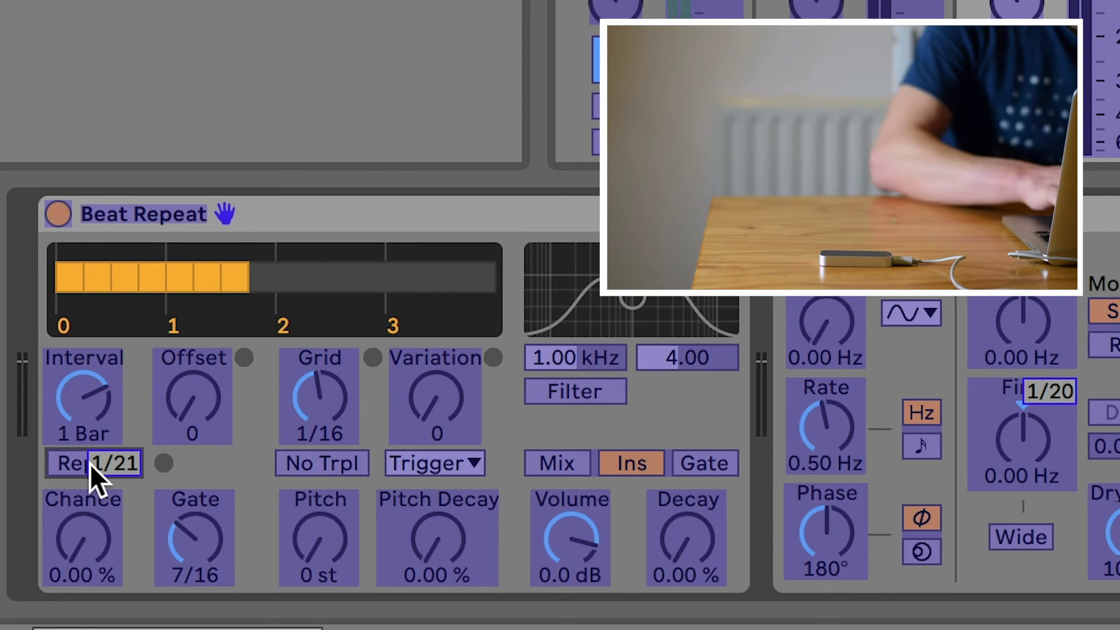
pyautogui.press('super+m')
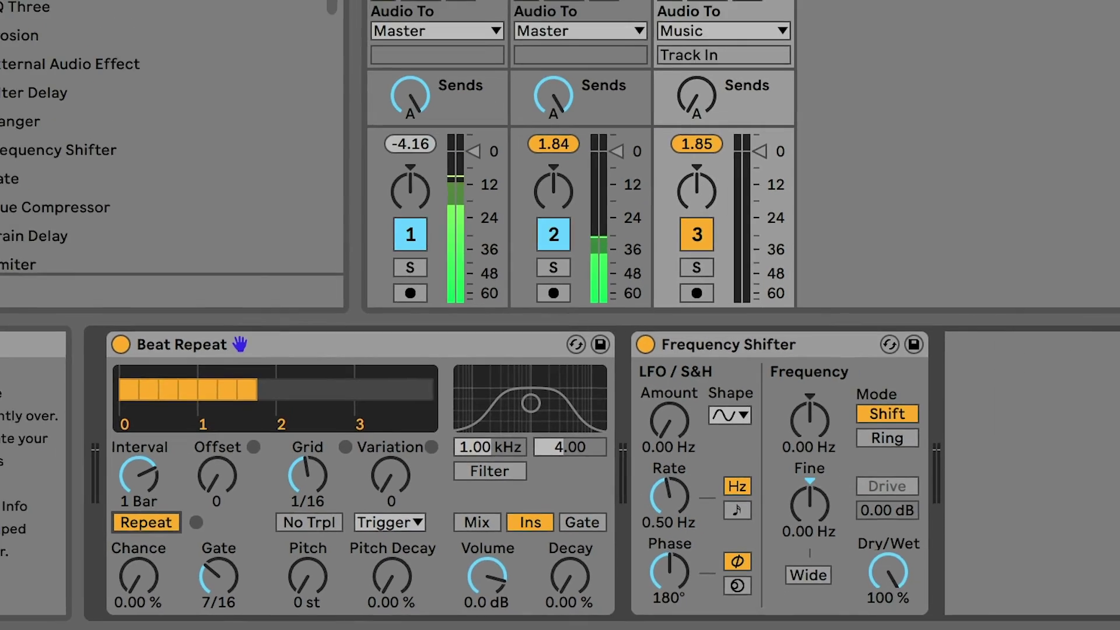
# Switch to Glover and compare the Fist input's event settings with the Roll + Pinch input's movement settings
pyautogui.hotkey('ctrl', 'Up')
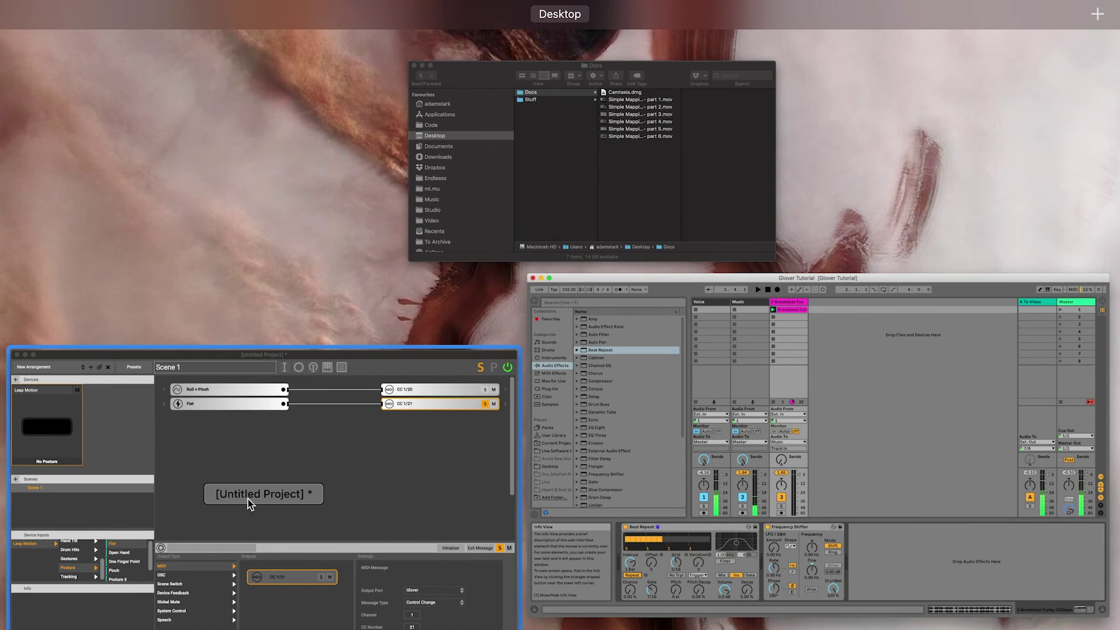
pyautogui.click(211, 506)
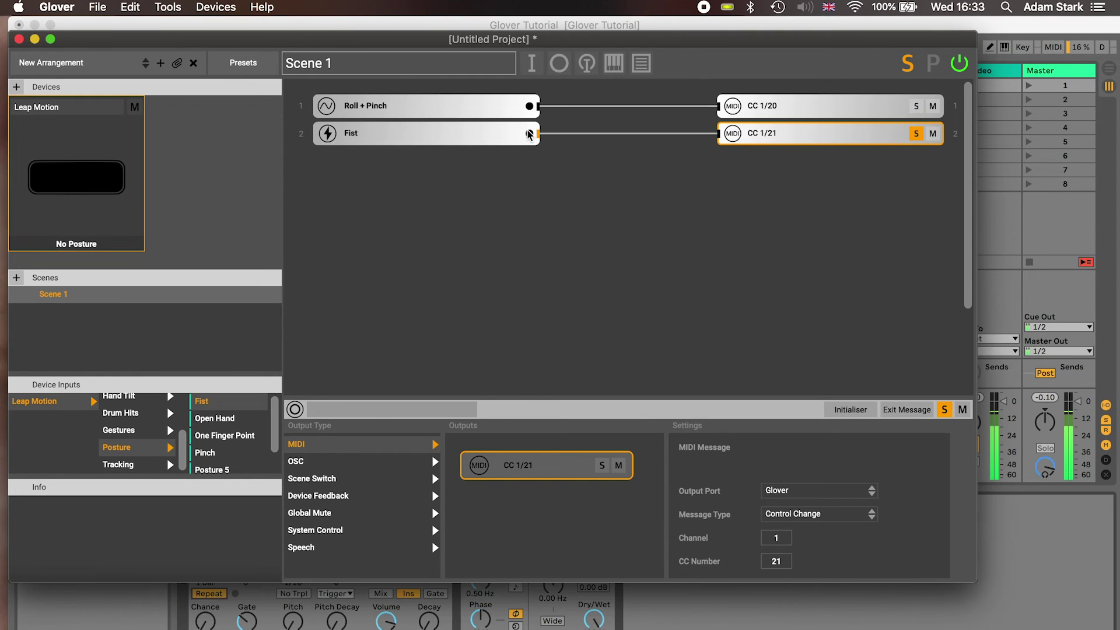
pyautogui.click(456, 137)
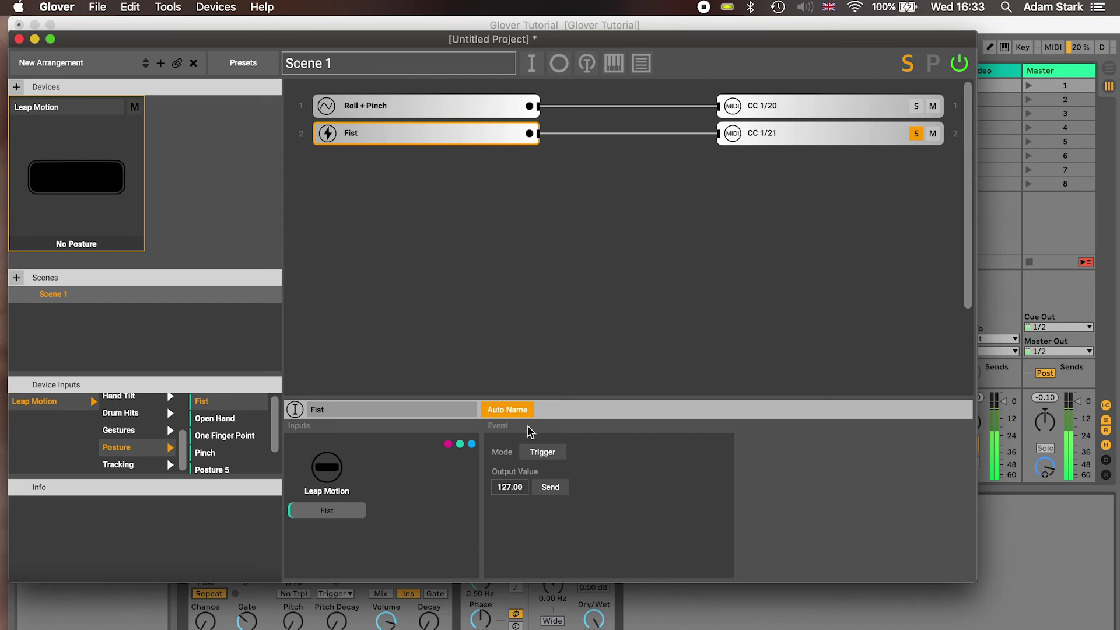
pyautogui.click(433, 113)
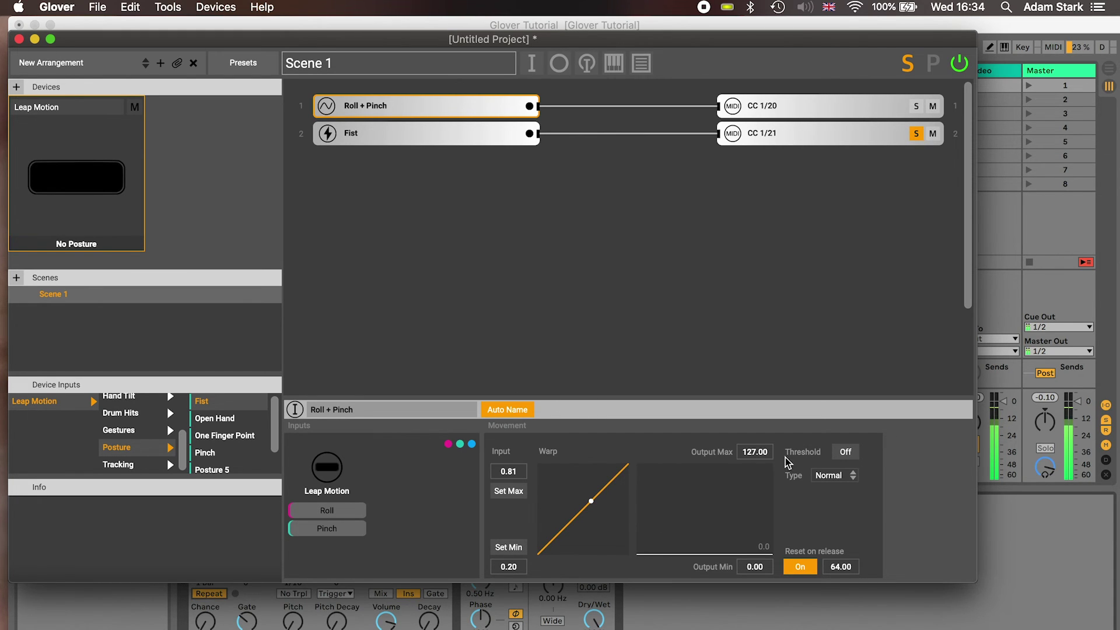
pyautogui.click(431, 137)
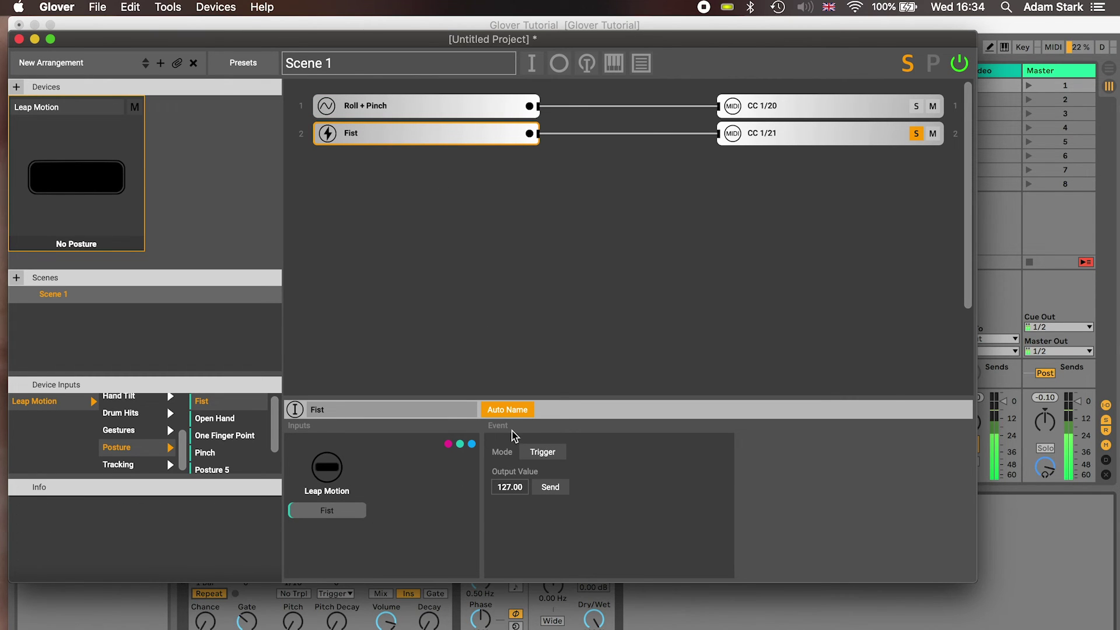
# Set the Fist input's event mode to Gate and connect its second output port to the CC 1/21 output
pyautogui.click(483, 117)
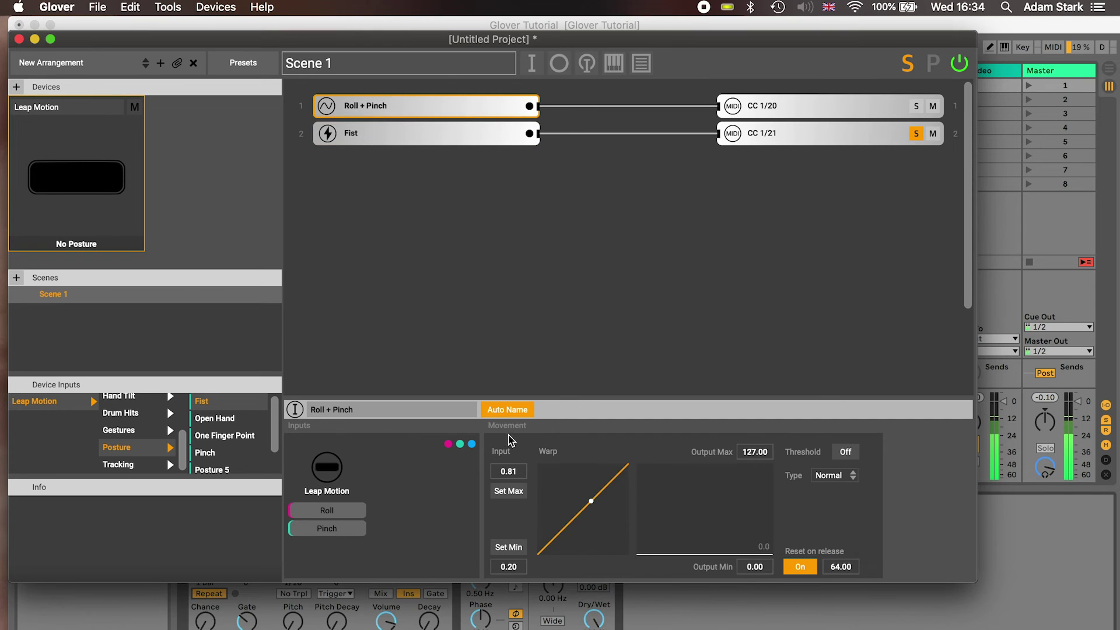
pyautogui.click(443, 139)
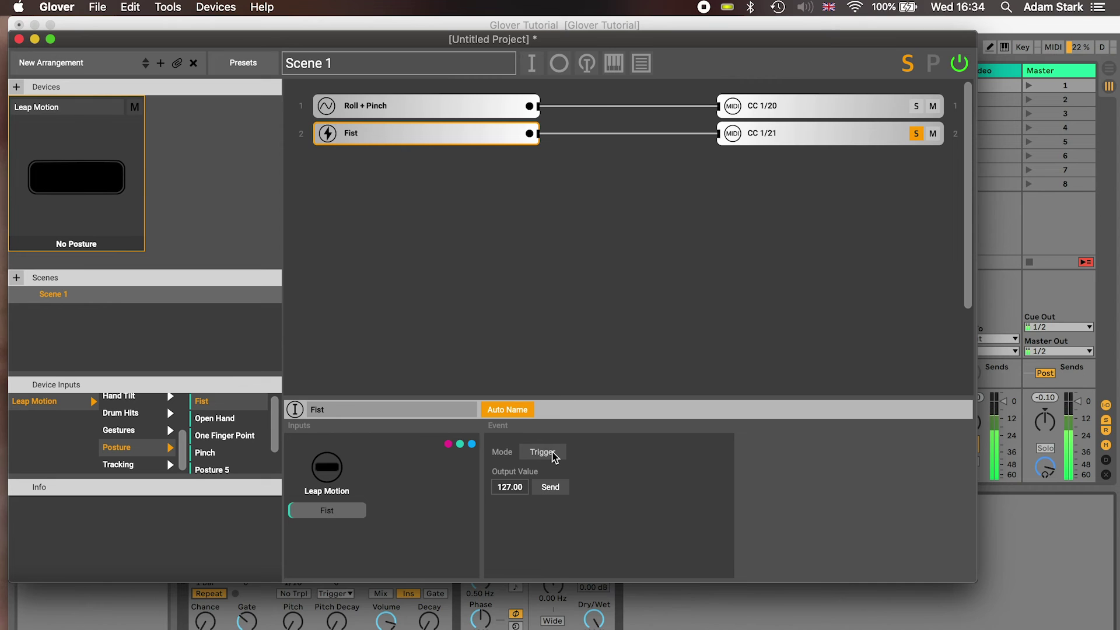
pyautogui.moveTo(553, 458)
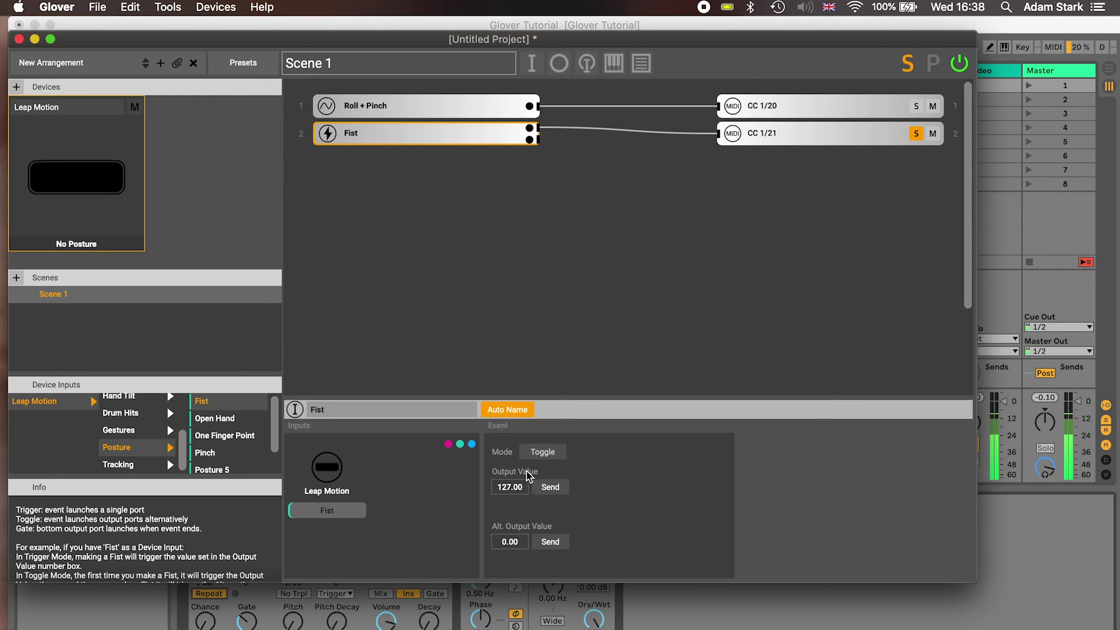
pyautogui.click(541, 452)
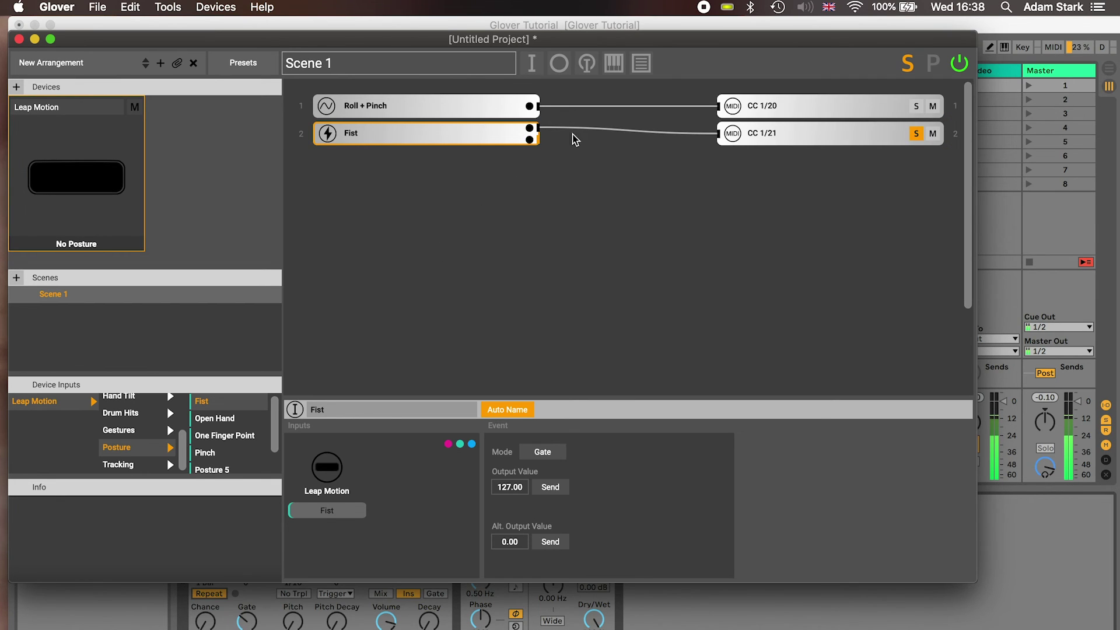
pyautogui.moveTo(529, 140); pyautogui.dragTo(722, 135)
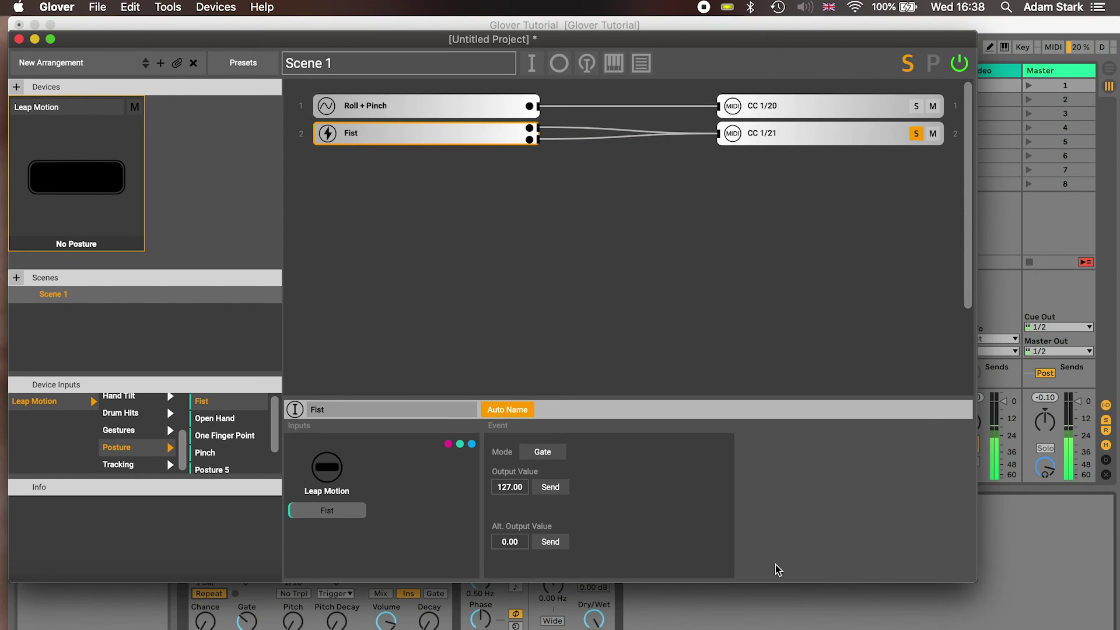
# Switch to Ableton Live and toggle the Repeat control of the Beat Repeat device
pyautogui.click(773, 622)
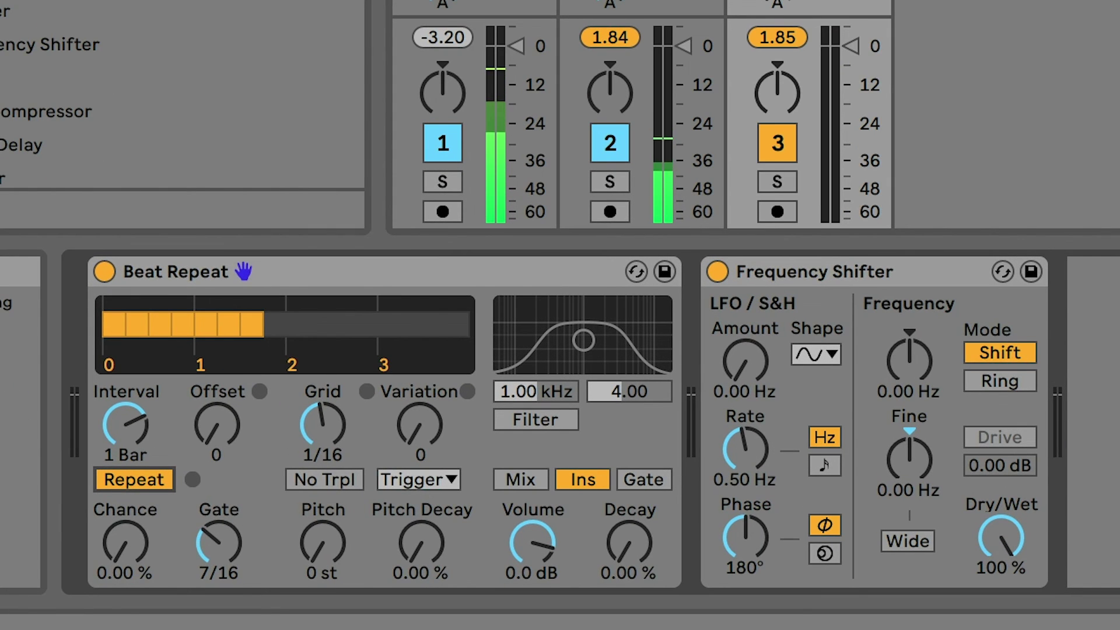
pyautogui.click(134, 486)
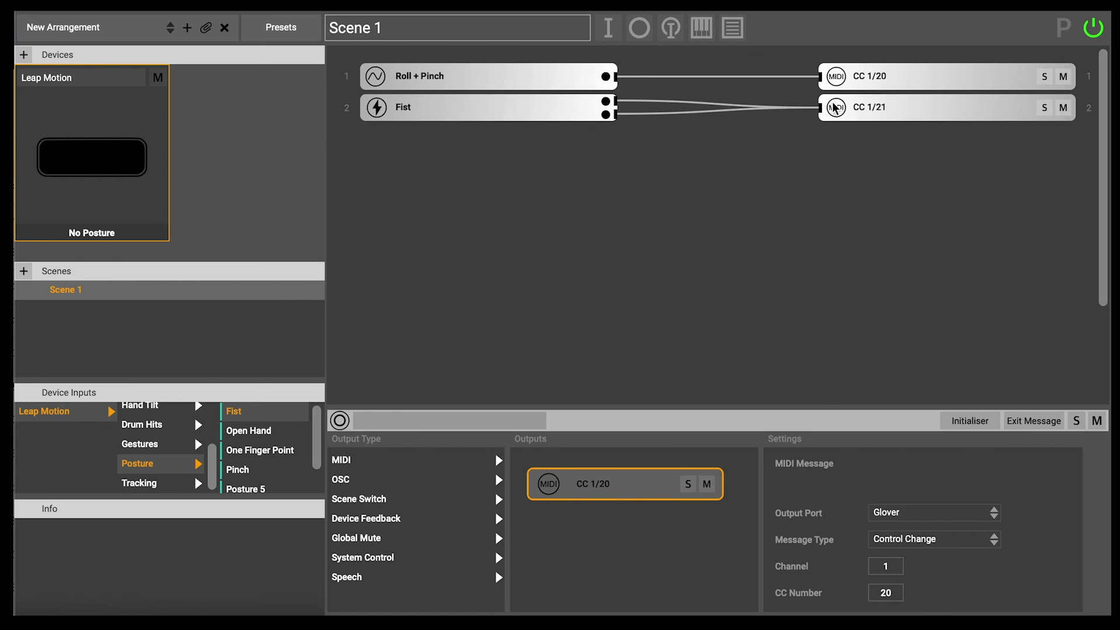
# In Glover, name the CC 1/20 output "Frequency Shifter - Fine" and the CC 1/21 output "Beat Repeat"
pyautogui.click(939, 81)
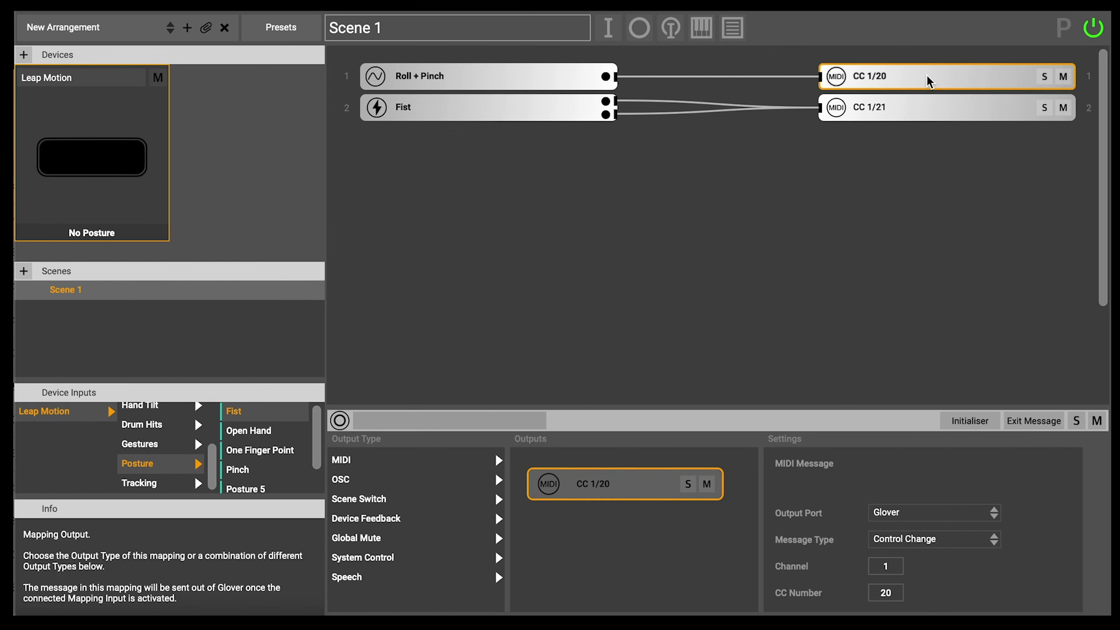
pyautogui.click(411, 420)
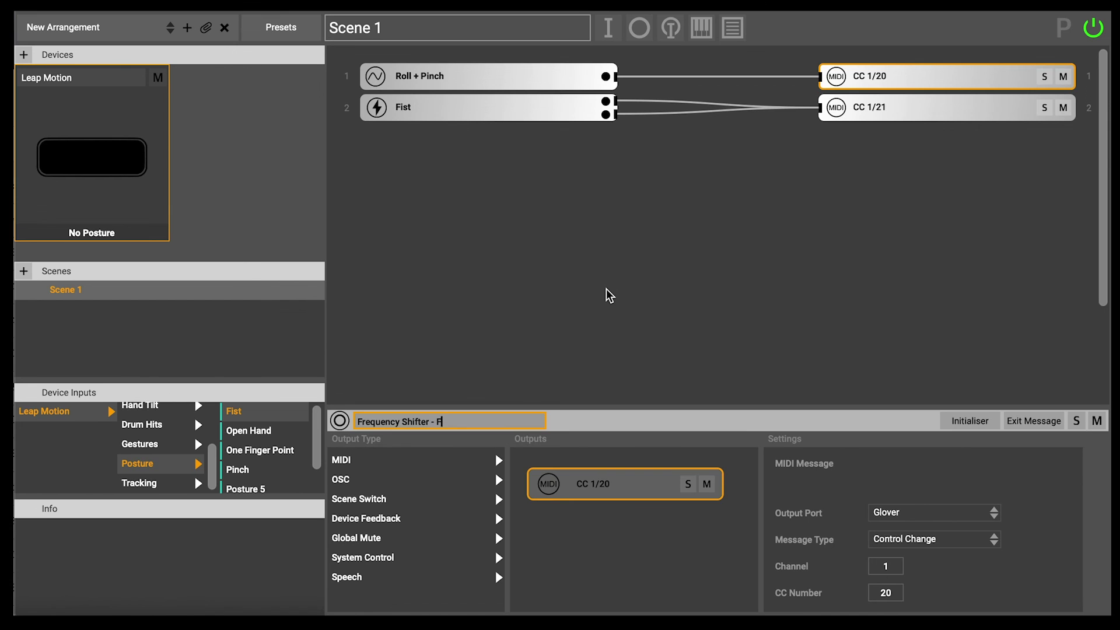
pyautogui.press('Return')
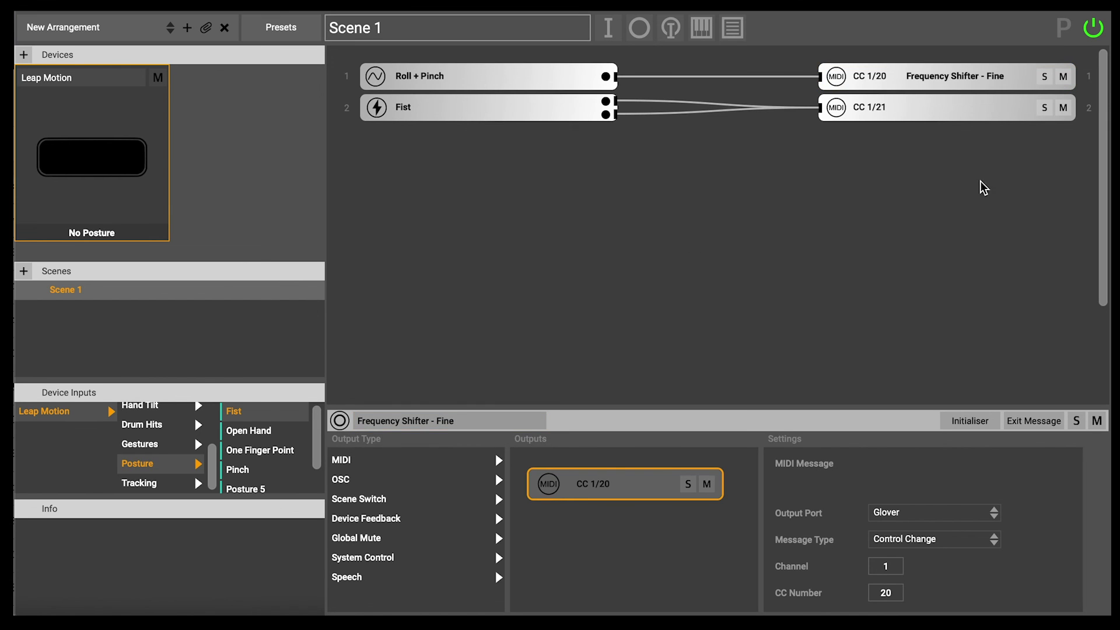
pyautogui.click(887, 112)
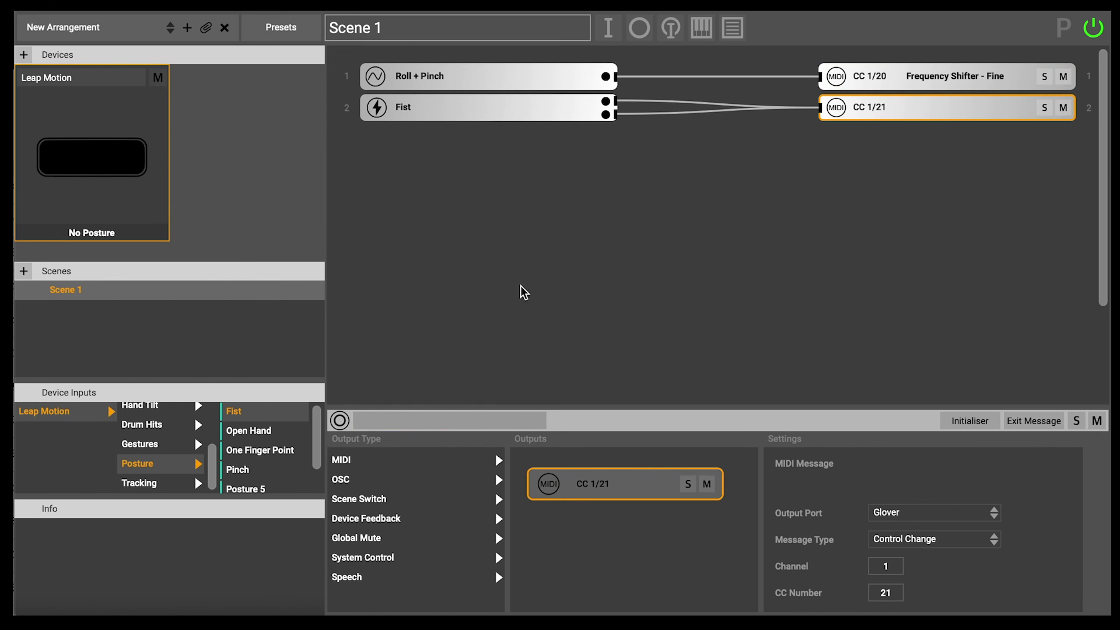
pyautogui.click(417, 421)
pyautogui.write('Beat Repeat')
pyautogui.click(487, 357)
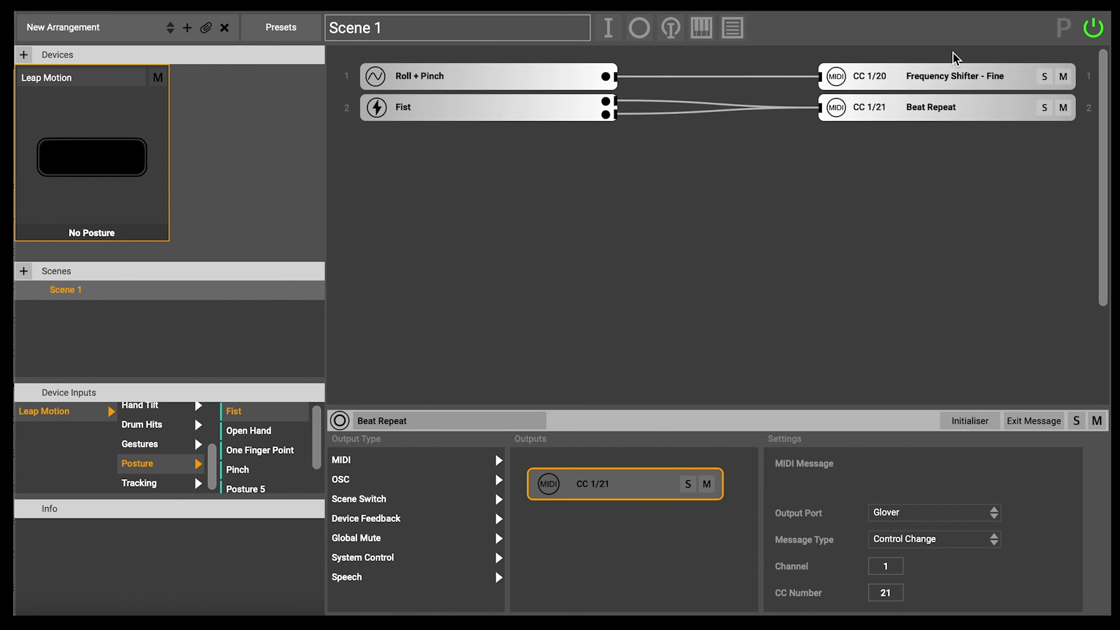
# Colour the Roll + Pinch mapping with its output turquoise, and the Fist mapping with its output purple
pyautogui.moveTo(957, 52); pyautogui.dragTo(524, 84)
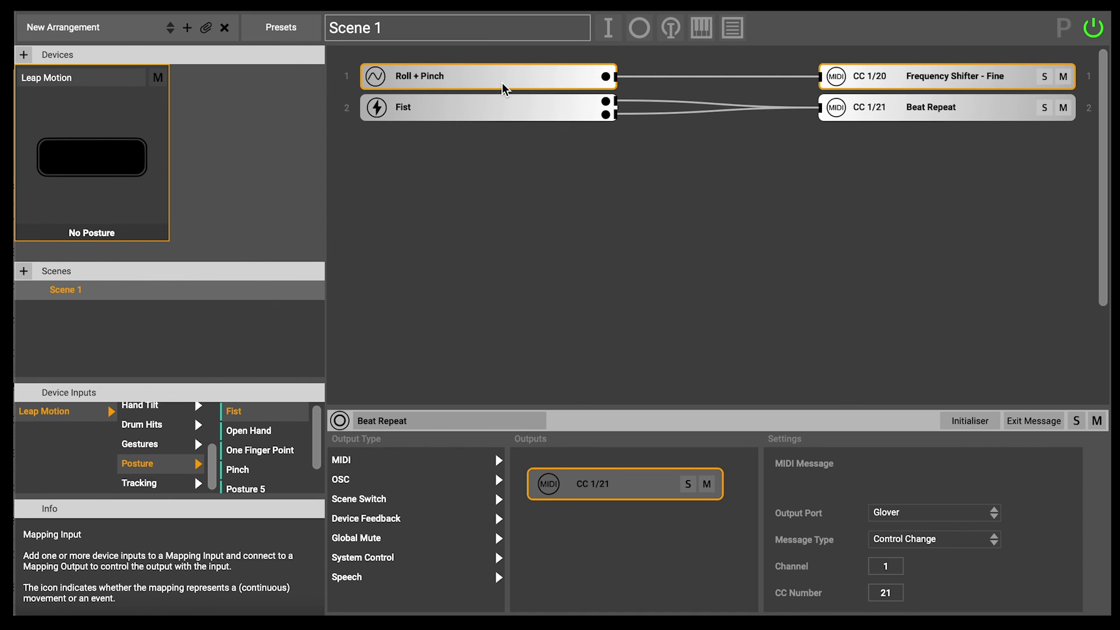
pyautogui.rightClick(505, 88)
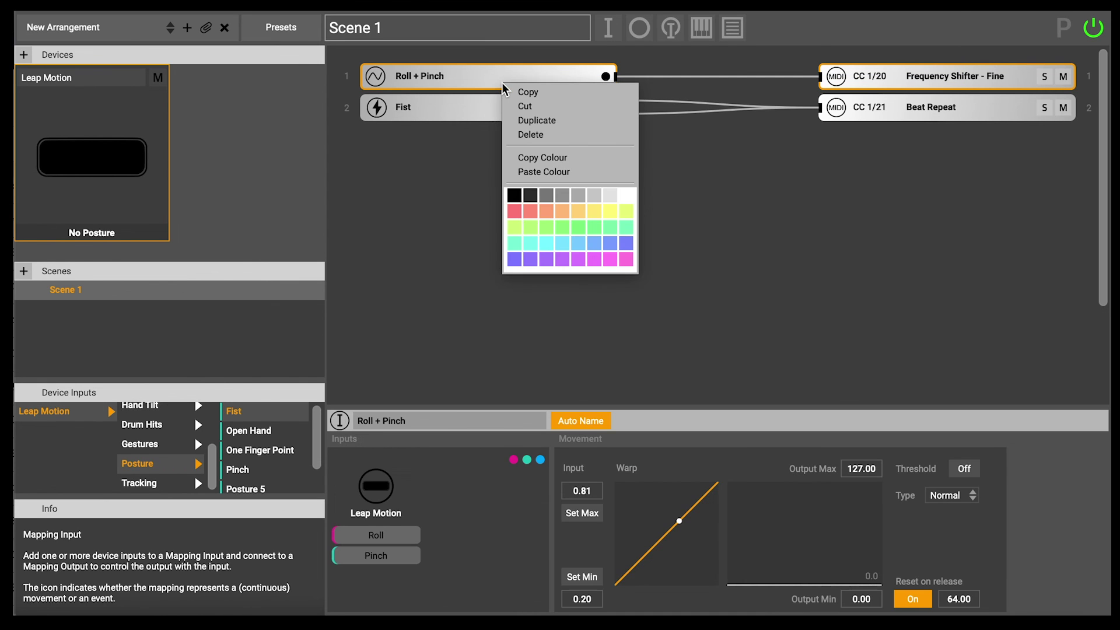
pyautogui.click(548, 248)
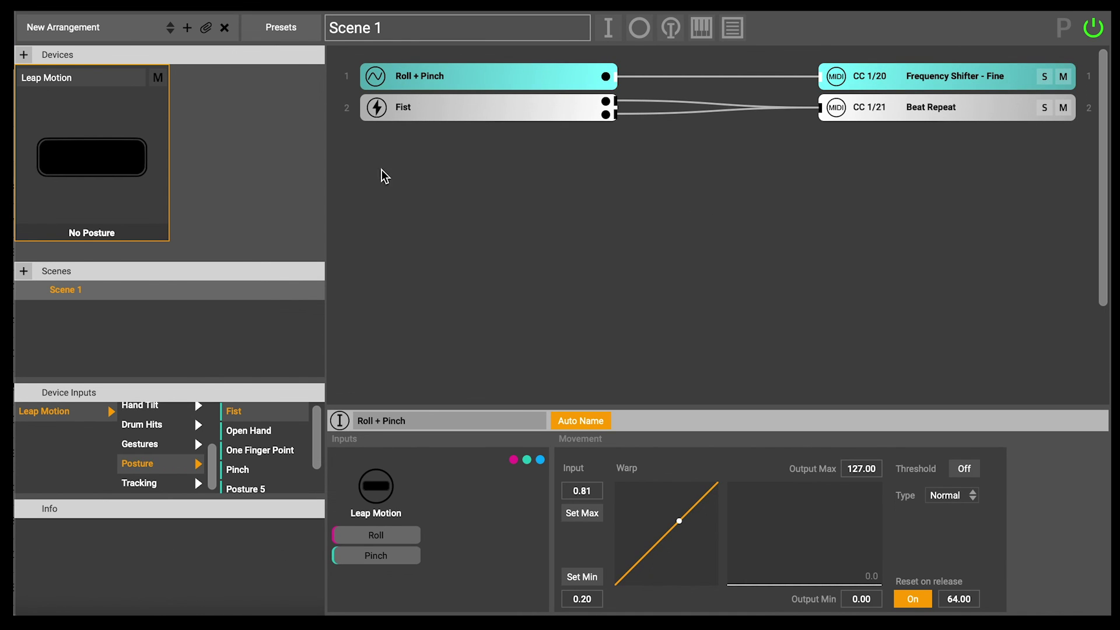
pyautogui.rightClick(548, 116)
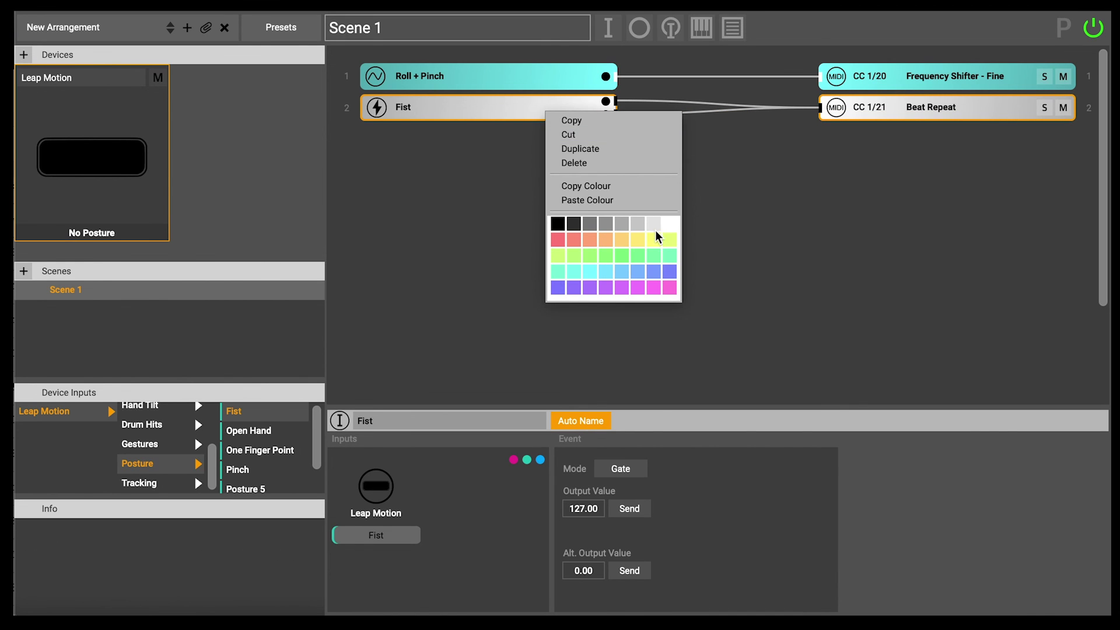
pyautogui.click(590, 288)
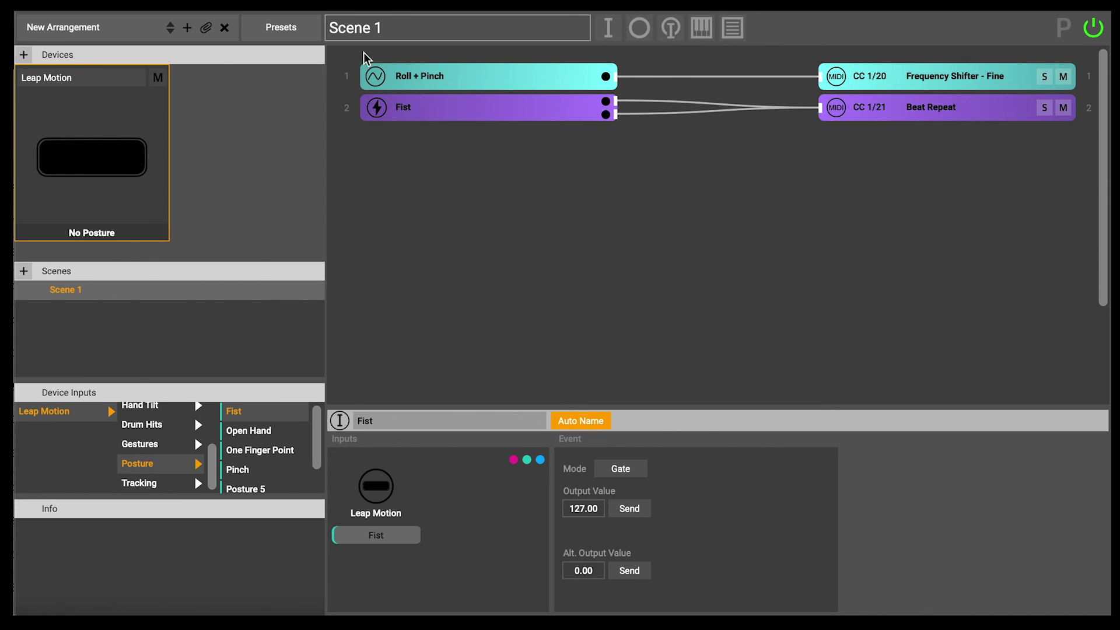
# Rename Scene 1 as "Drum Loop"
pyautogui.click(387, 27)
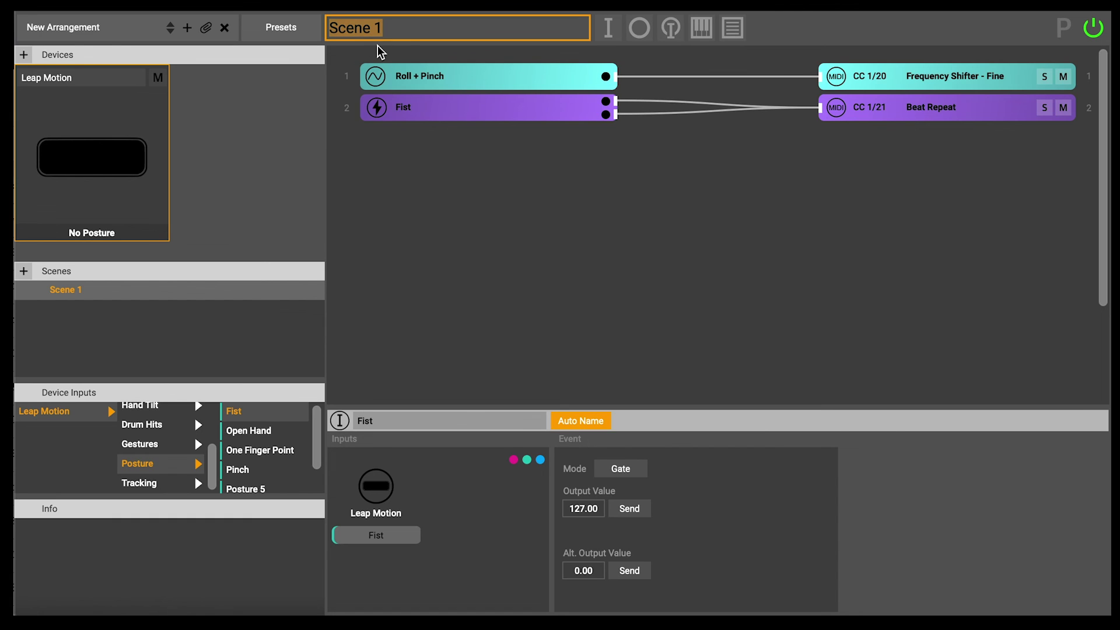
pyautogui.write('Drum Loop')
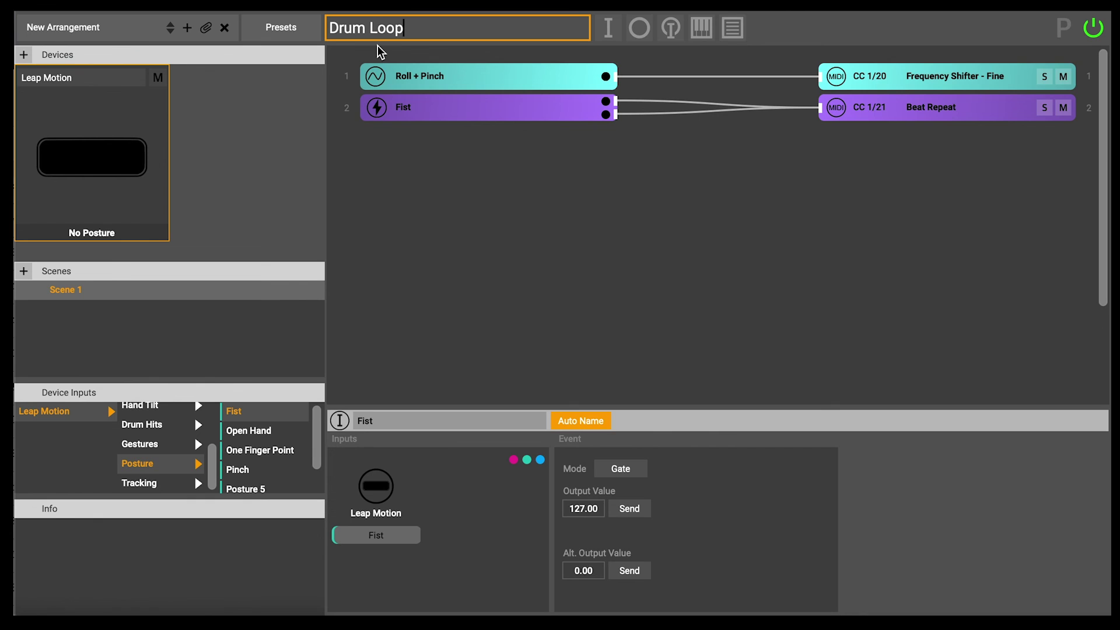
pyautogui.press('Return')
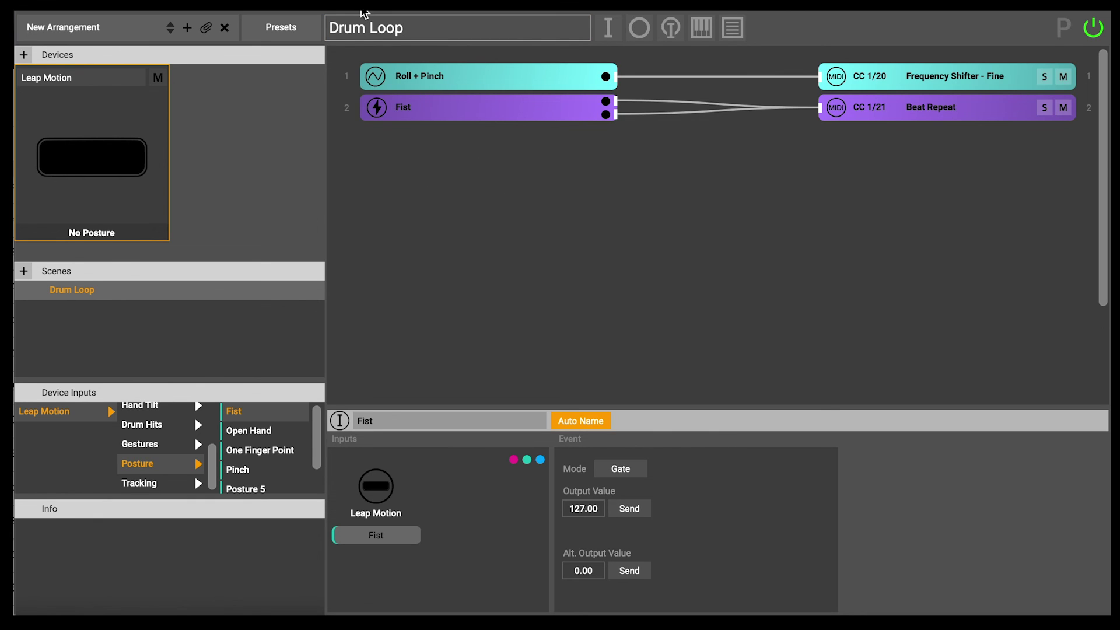